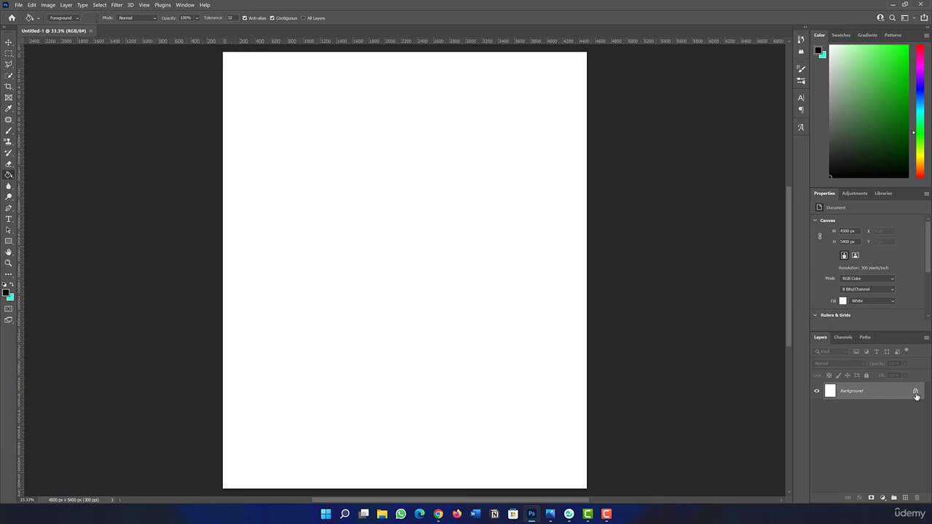
Step: Unlock the background layer and hide it so the canvas shows transparent
left_click(915, 392)
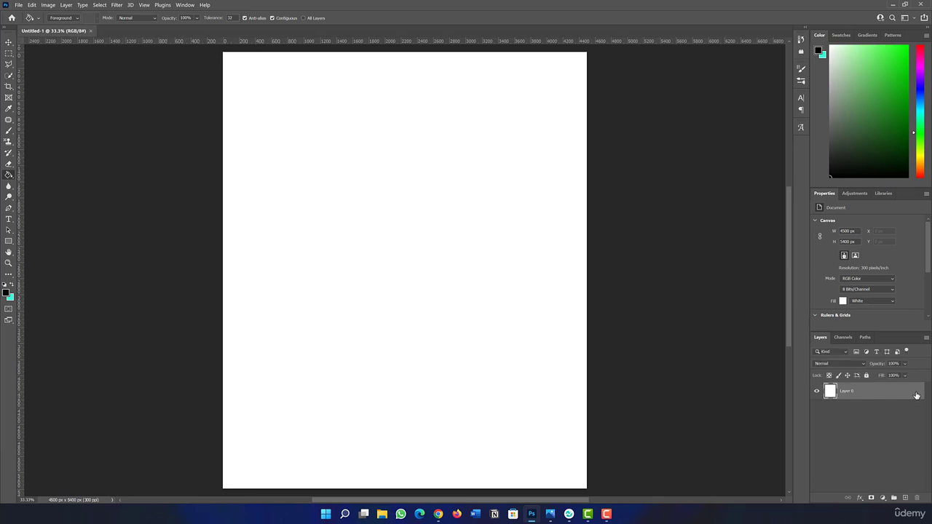
double_click(915, 394)
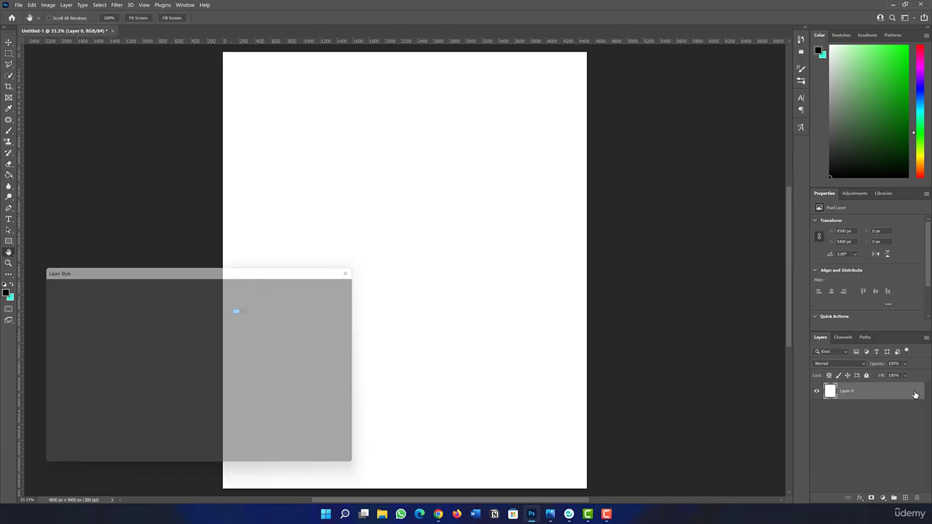
left_click(335, 299)
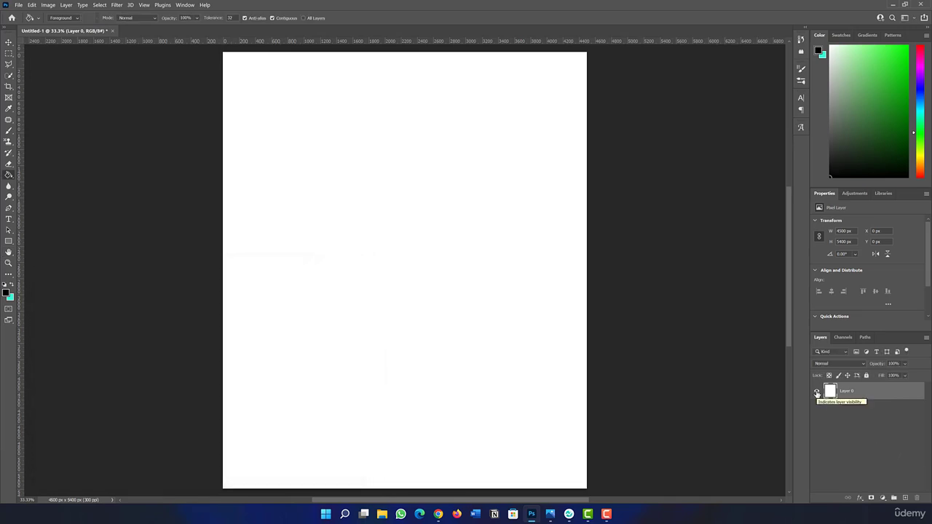
left_click(817, 393)
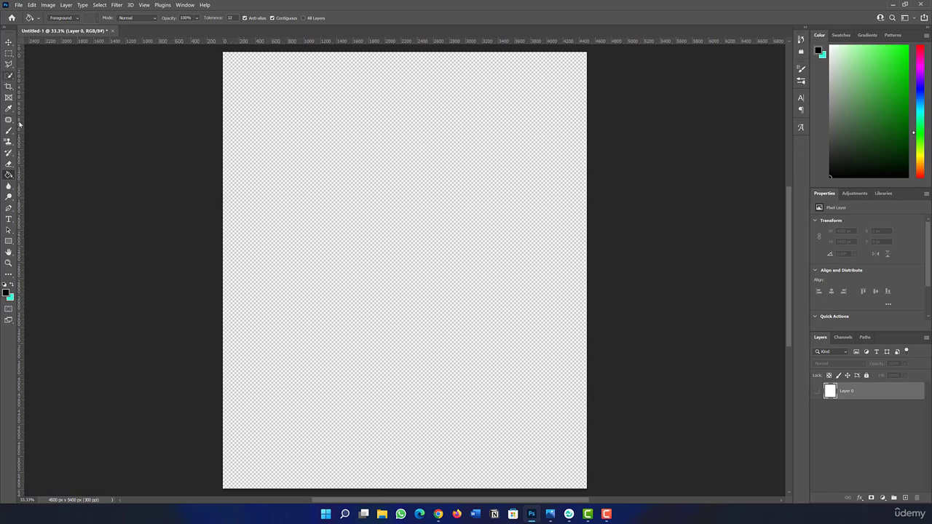
Step: Draw a wide rectangle shape of about 3806 x 809 px near the top of the canvas
left_click(9, 241)
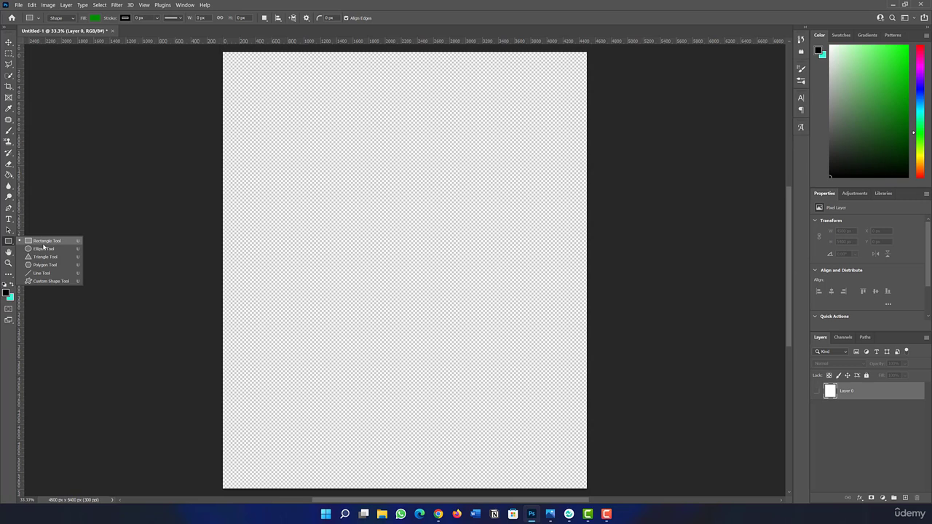
left_click(51, 240)
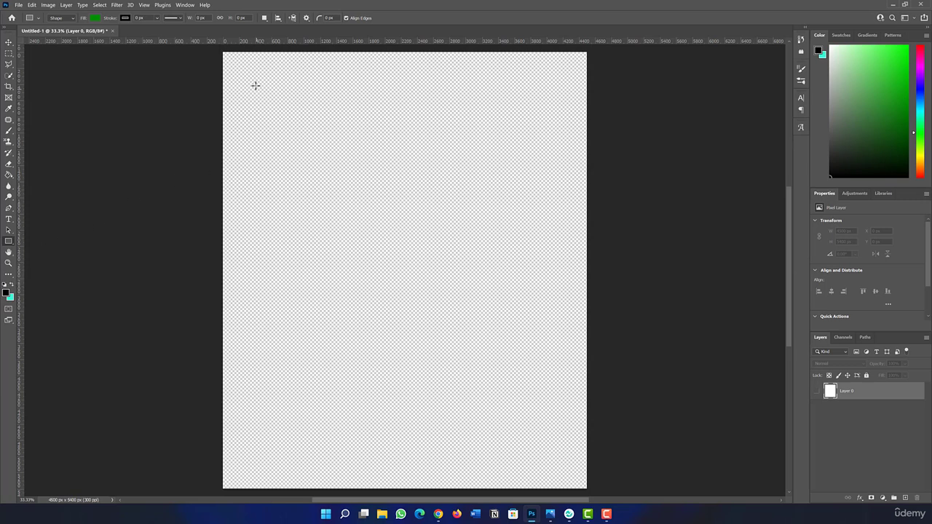
left_click_drag(257, 86, 563, 150)
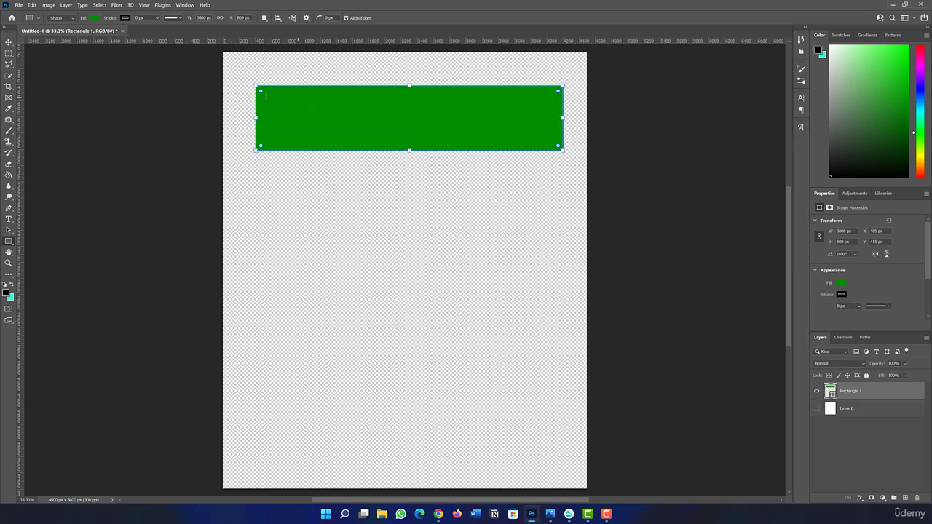
Step: Set the rectangle's fill to bright green 00bf2e
left_click(95, 17)
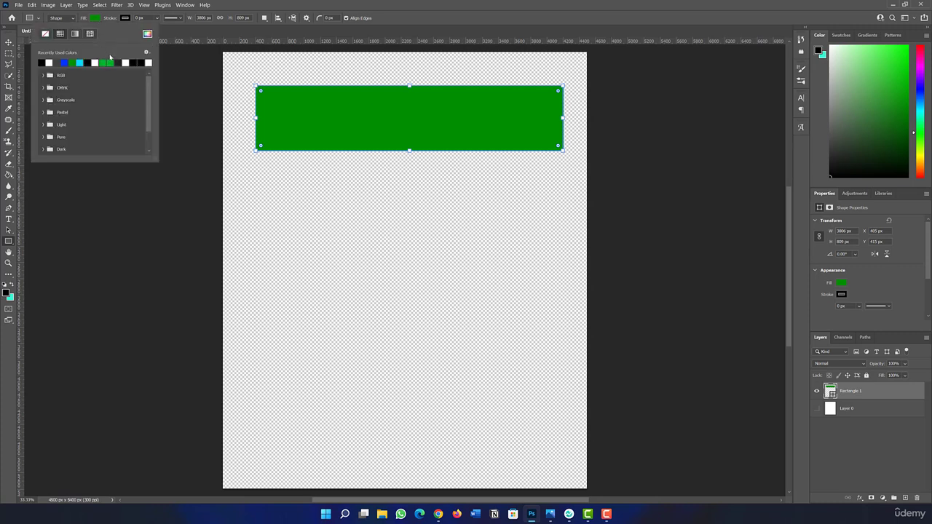
left_click(64, 62)
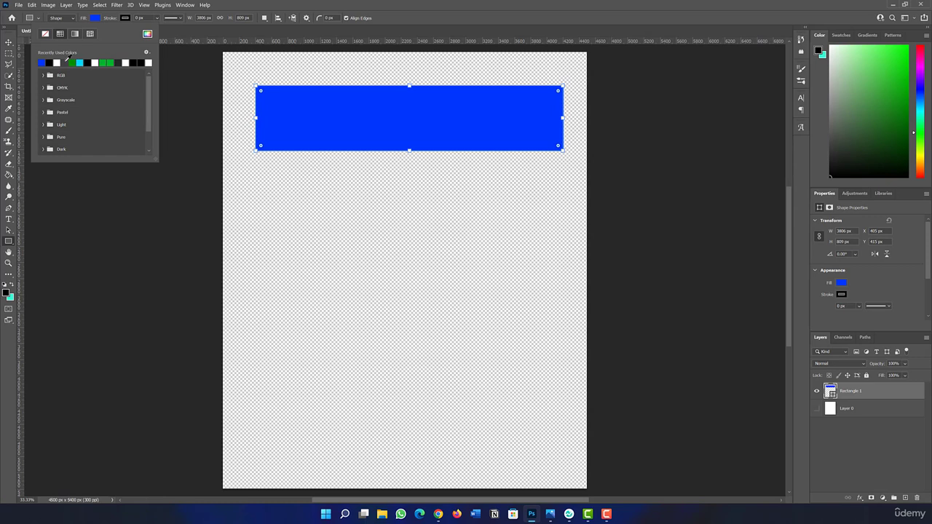
left_click(109, 62)
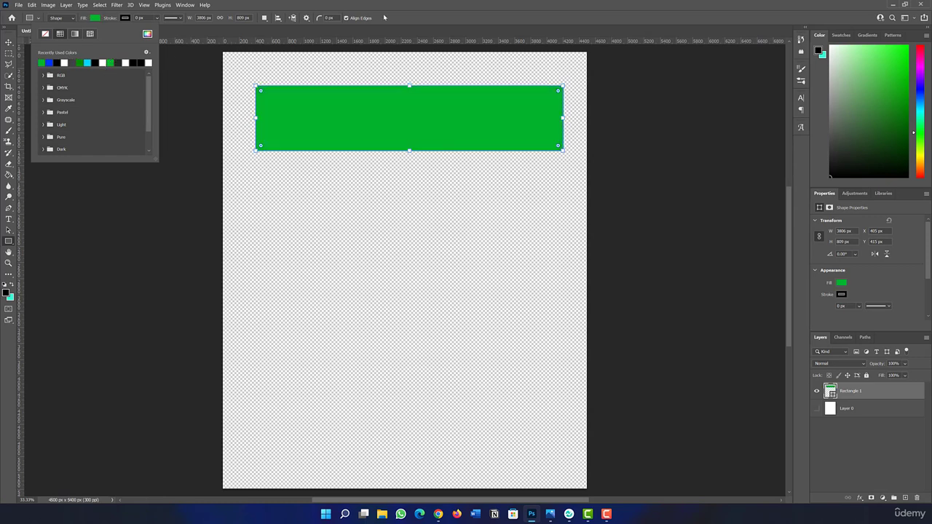
left_click(95, 18)
left_click(96, 18)
left_click(147, 33)
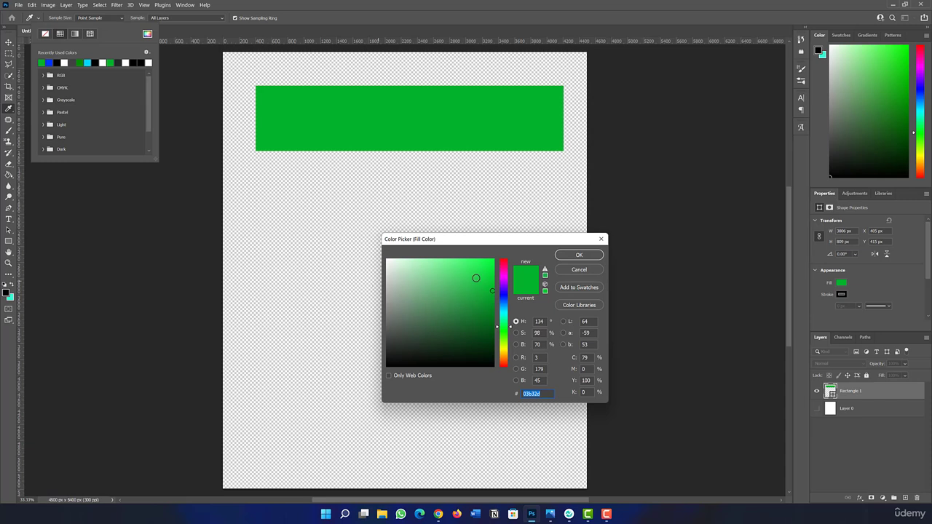
left_click_drag(493, 291, 502, 285)
left_click(578, 256)
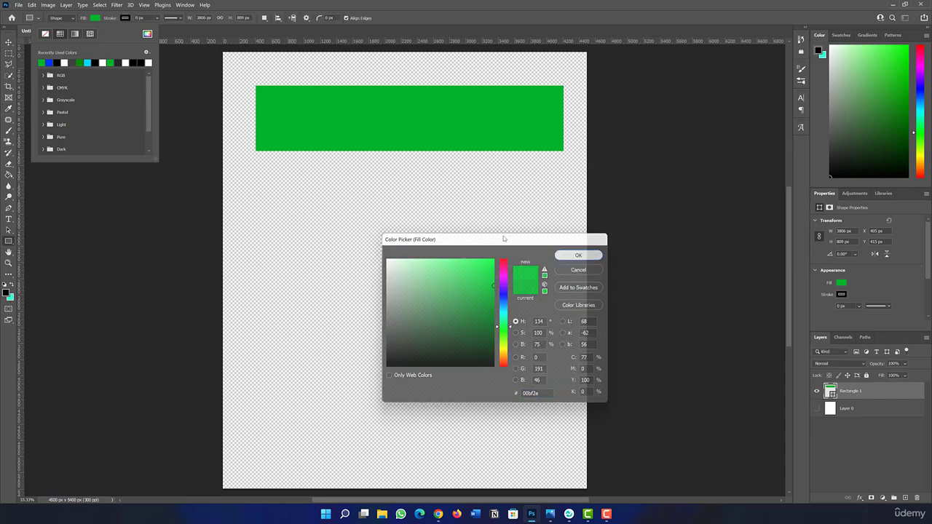
left_click(312, 3)
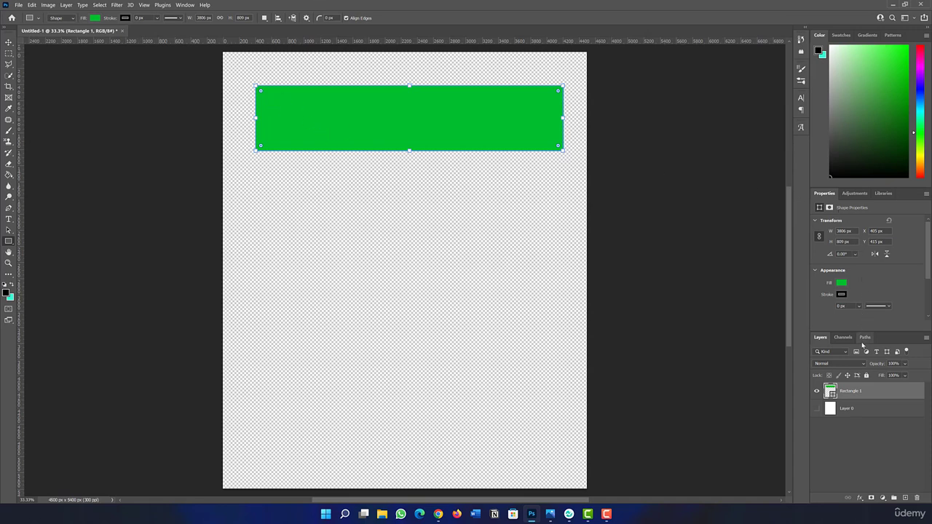
Step: Round all four corners of the green rectangle to about 144 px and centre it horizontally on the canvas
scroll(866, 275, "down", 2)
scroll(872, 279, "down", 3)
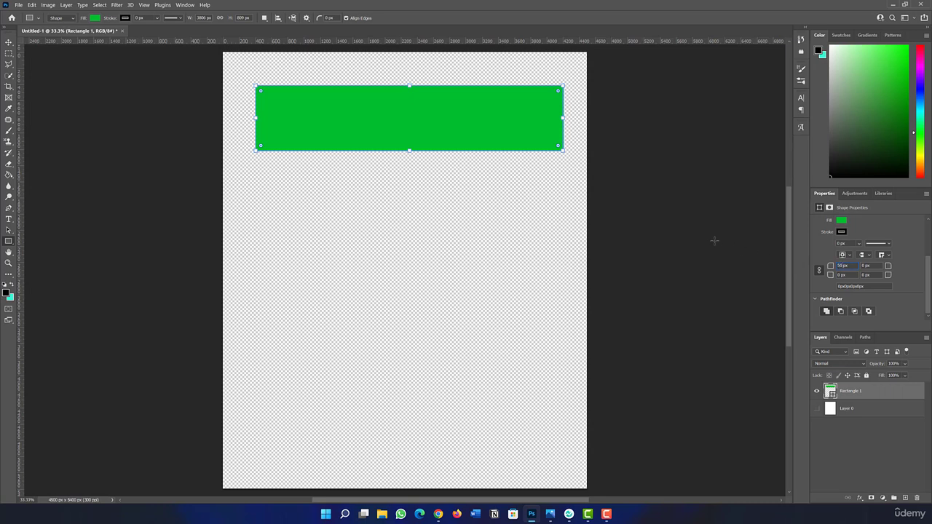
key("Return")
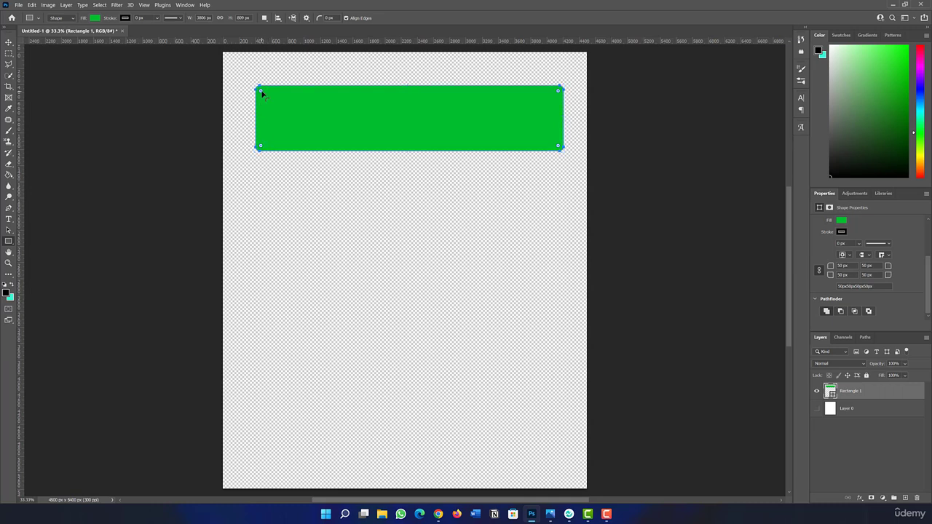
left_click_drag(261, 90, 269, 95)
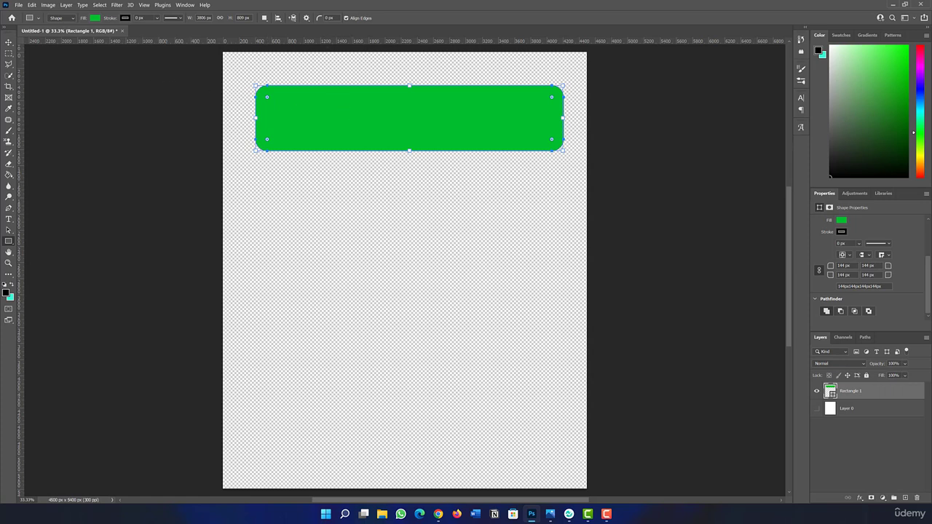
left_click(8, 43)
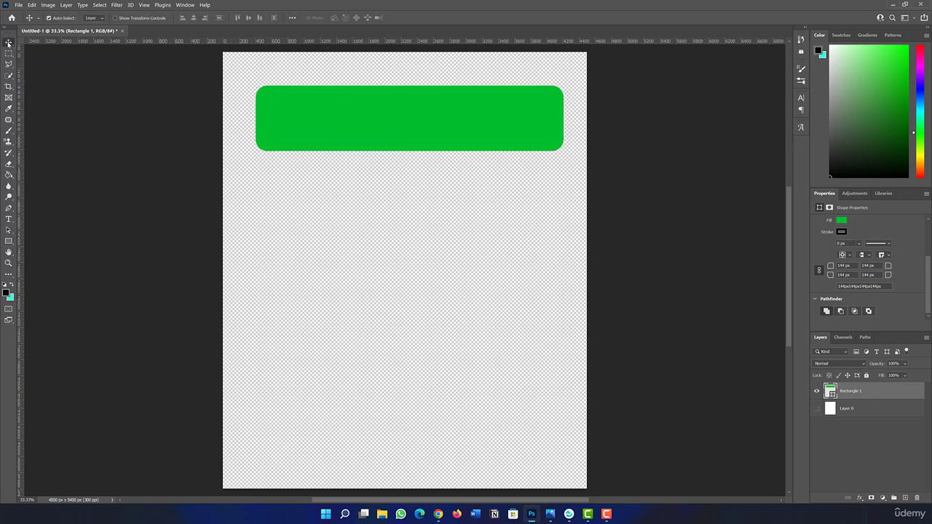
mouse_move(357, 118)
left_mouse_down()
mouse_move(345, 119)
mouse_move(353, 120)
left_mouse_up()
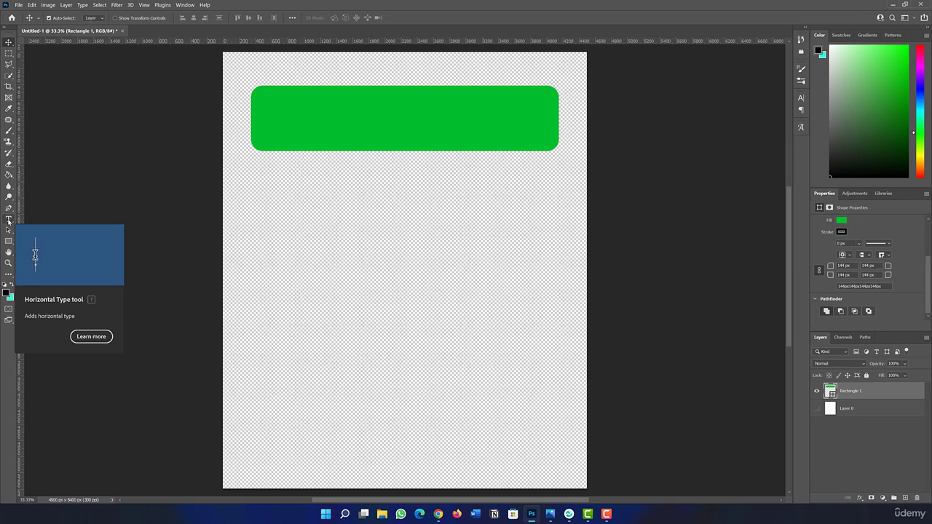
Step: Add the horizontal text "I JUST WANT TO" below the green rectangle and scale it up to about 97 pt
left_click(8, 221)
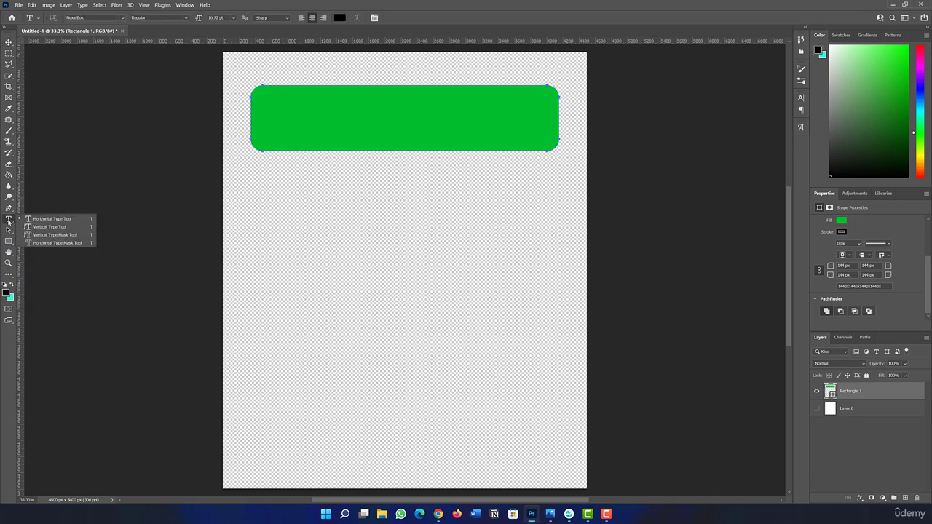
left_click(306, 222)
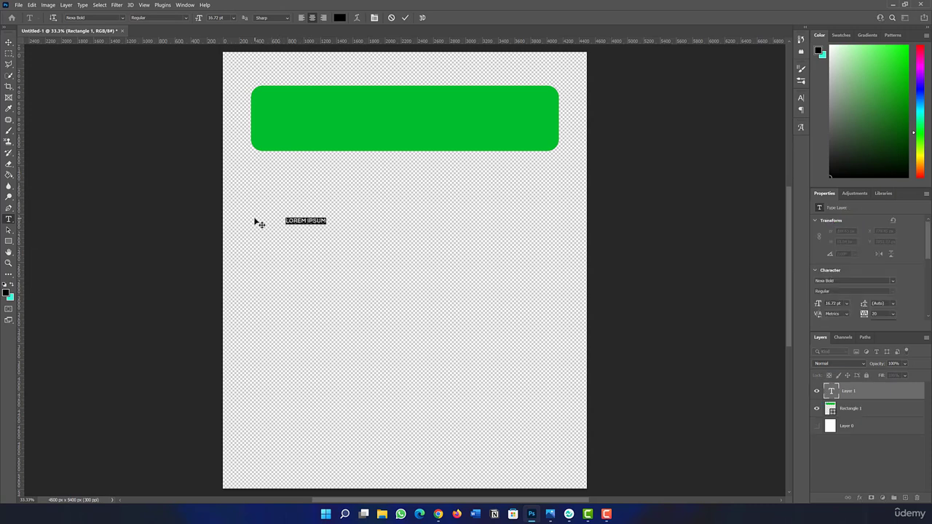
type("L")
type(" JUST WANT")
type(" TO")
left_click(405, 18)
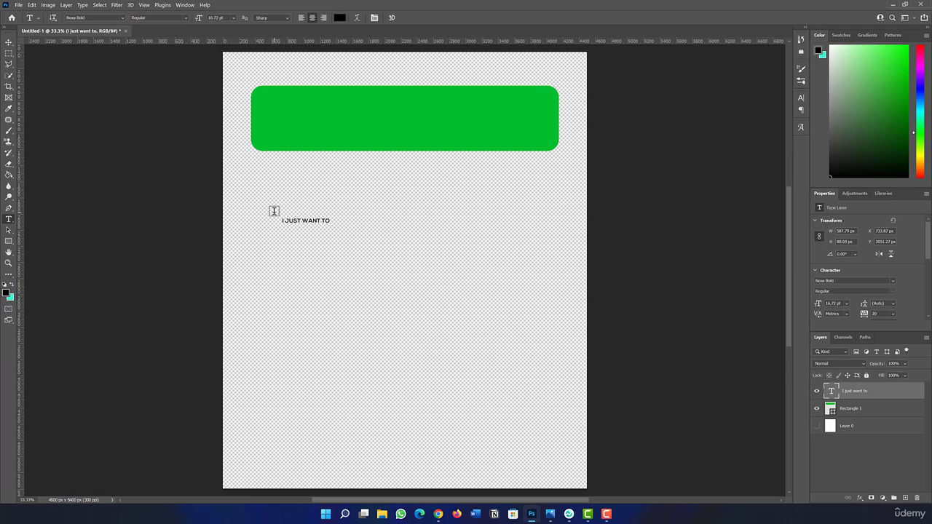
key("ctrl+t")
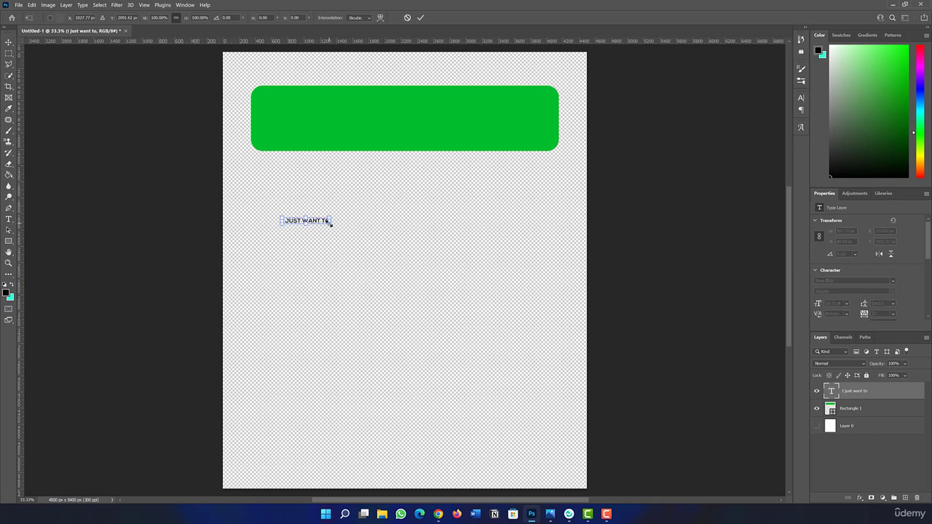
left_click_drag(330, 224, 549, 273)
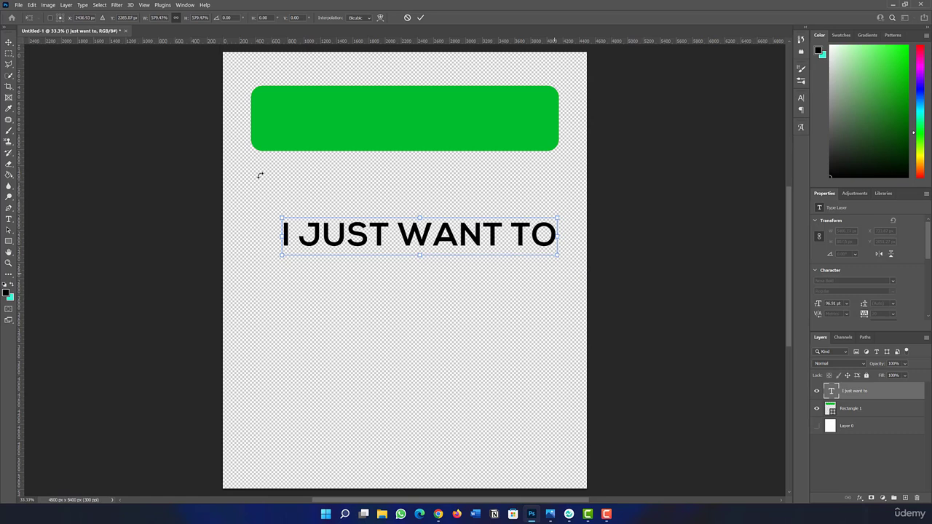
Step: Change the font of the "I JUST WANT TO" text to Lovelo Black
left_click(9, 219)
left_click(341, 229)
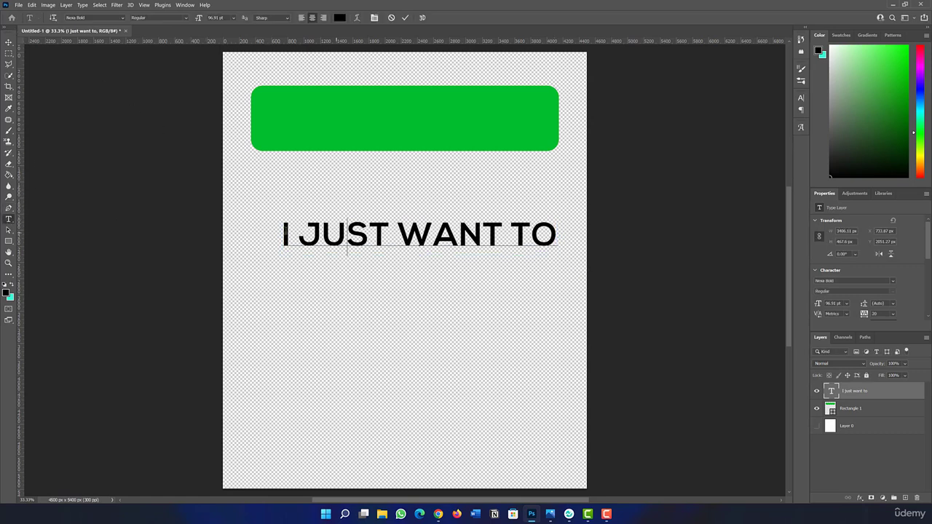
left_click_drag(282, 233, 554, 230)
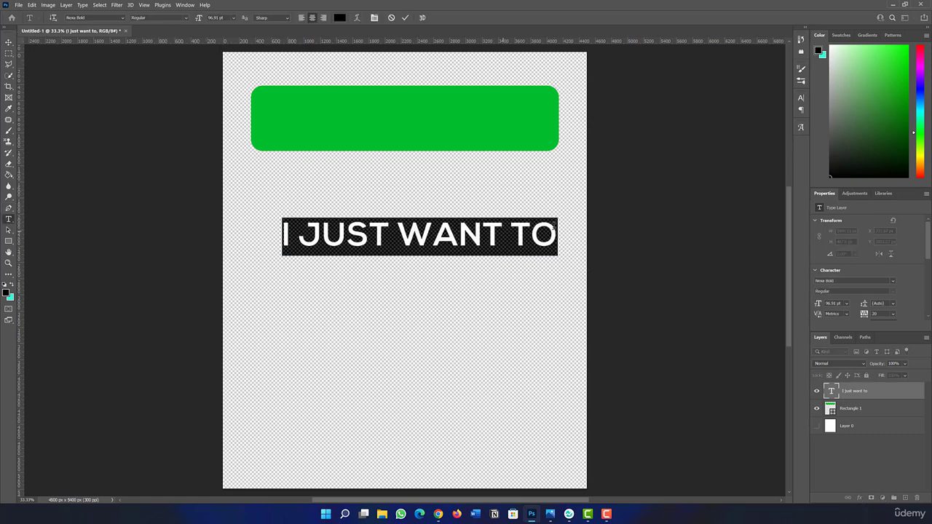
left_click(123, 18)
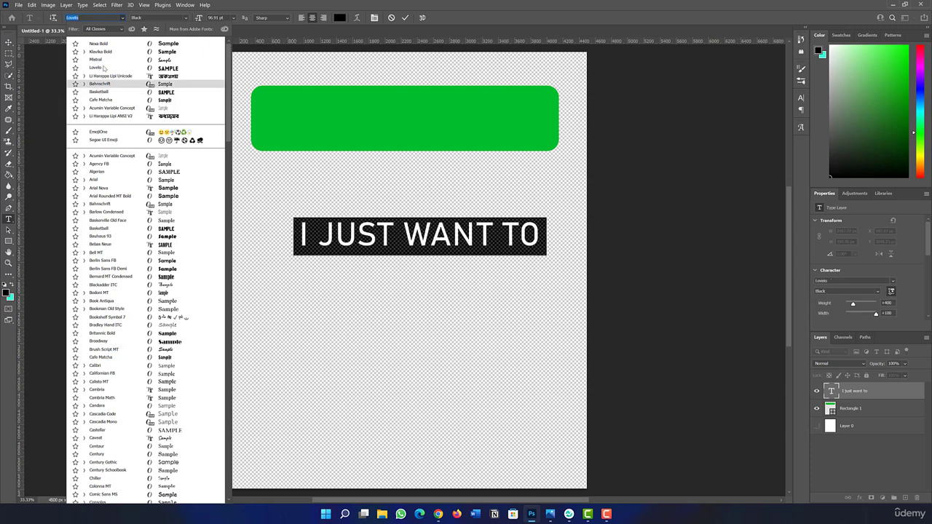
left_click(106, 68)
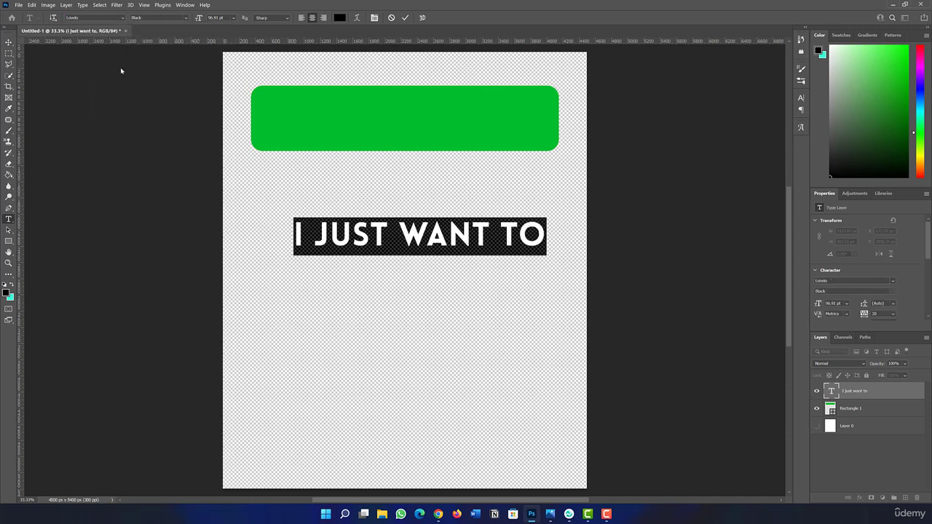
left_click(404, 17)
Step: Move the text onto the green rectangle and enlarge it to about 104 pt, centred in the shape
key("v")
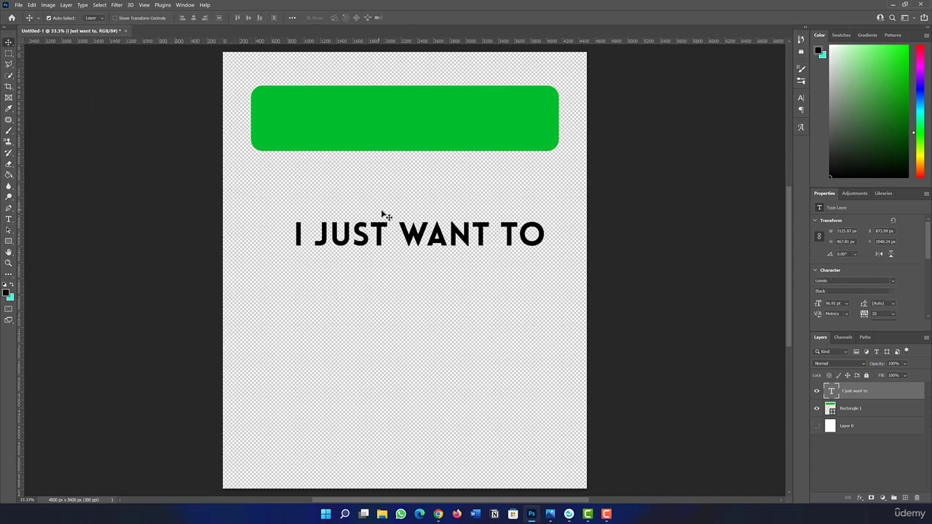
left_click_drag(378, 236, 370, 113)
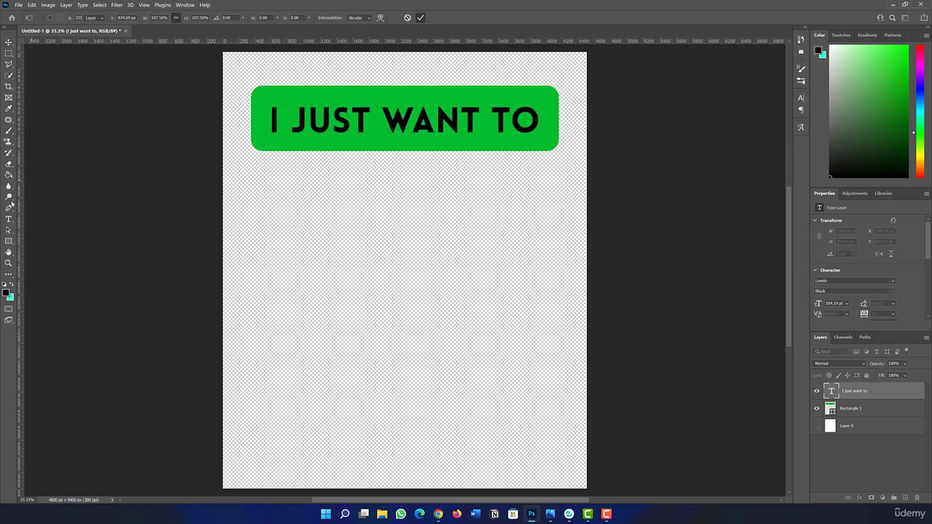
key("Return")
Step: Change the font of the "I JUST WANT TO" text to Basketball Regular
key("t")
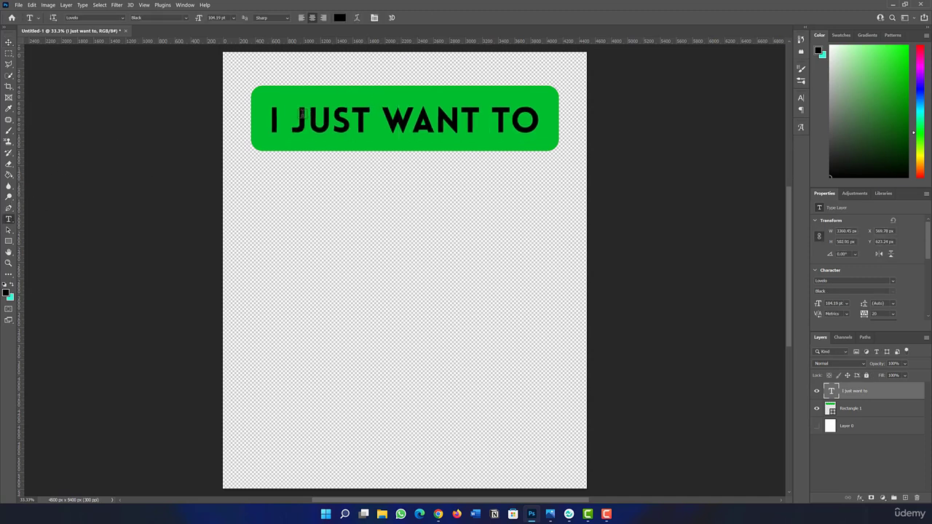
left_click(301, 114)
left_click_drag(269, 116, 529, 118)
left_click(123, 18)
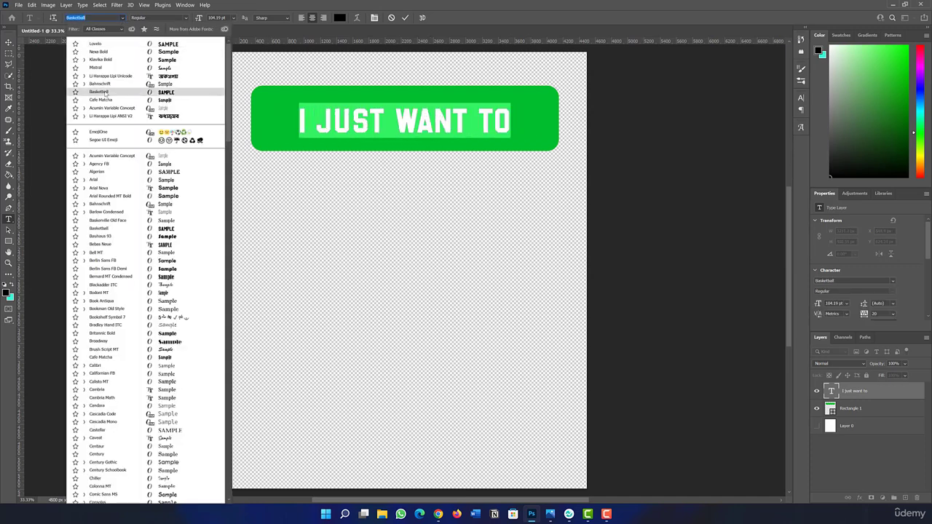
left_click(104, 92)
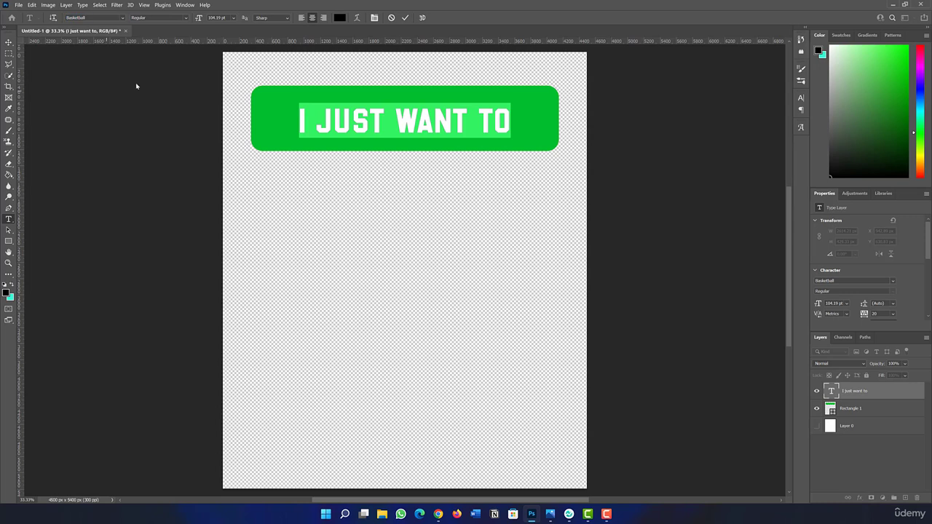
left_click(405, 18)
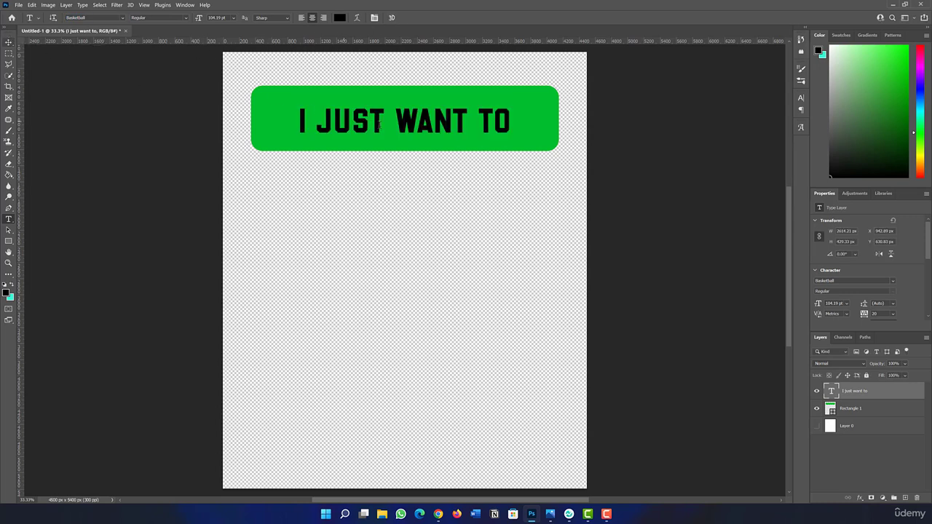
Step: Enlarge the "I JUST WANT TO" text to about 134.5 pt and centre it on the green rectangle
left_click(10, 44)
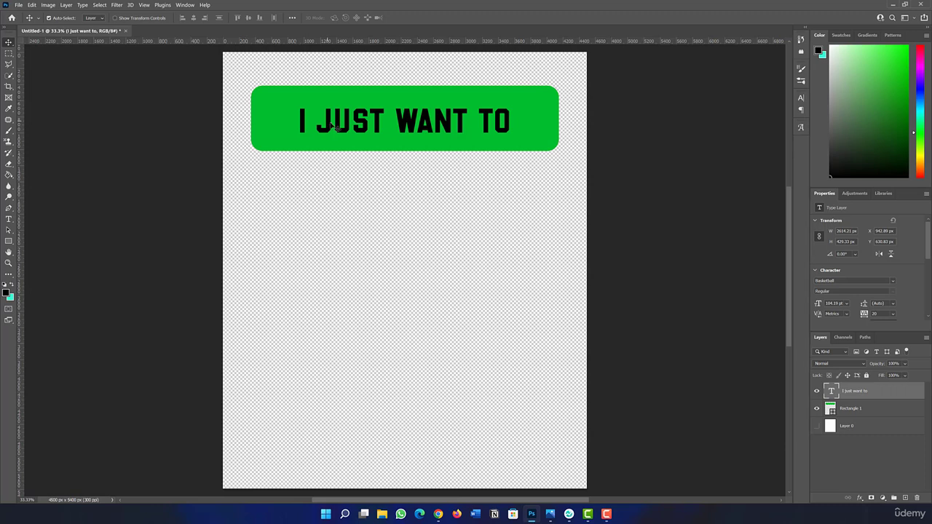
key("ctrl+t")
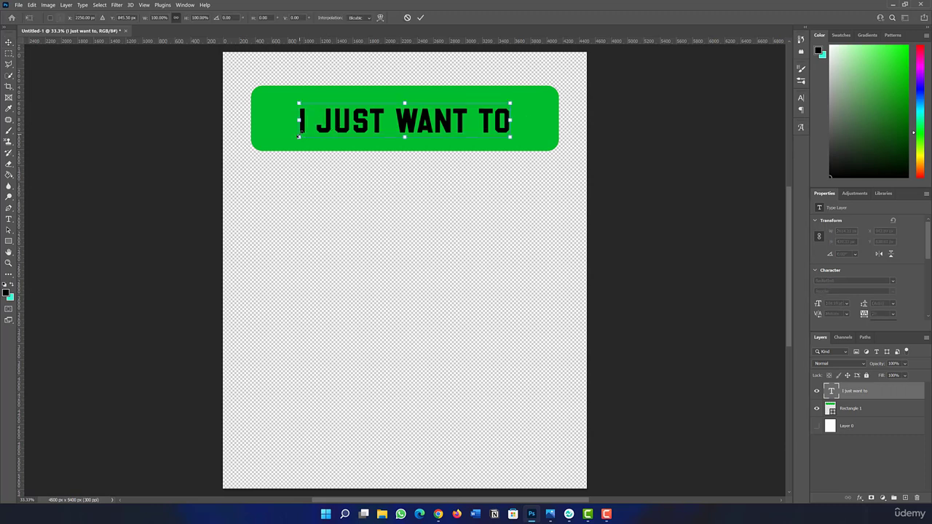
left_click_drag(299, 135, 257, 145)
left_click_drag(342, 132, 356, 122)
left_click_drag(273, 138, 256, 143)
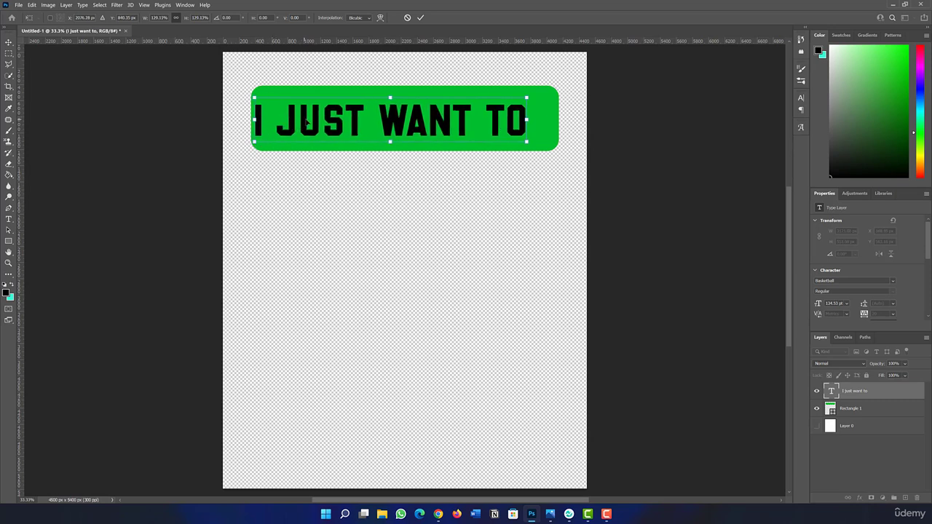
left_click_drag(309, 122, 318, 121)
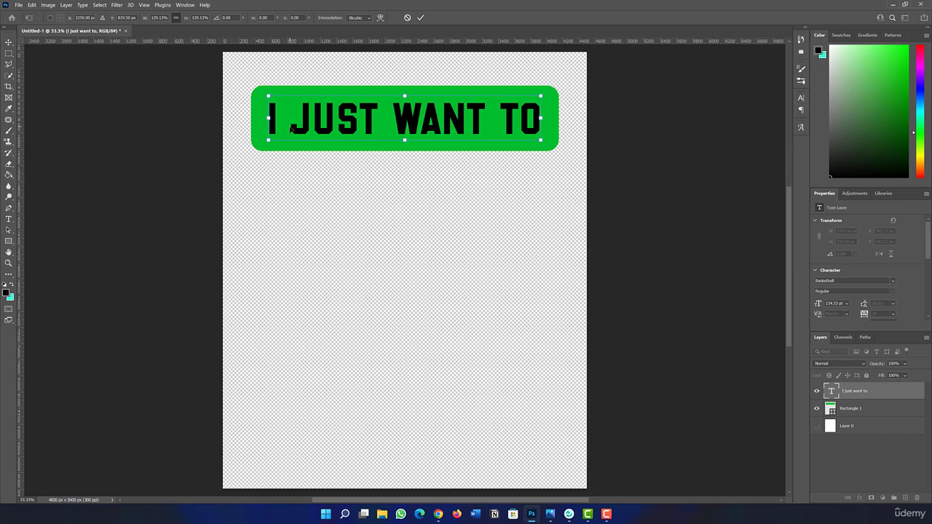
left_click(419, 19)
Step: Set the letter tracking of the "I JUST WANT TO" text to 0
left_click(9, 219)
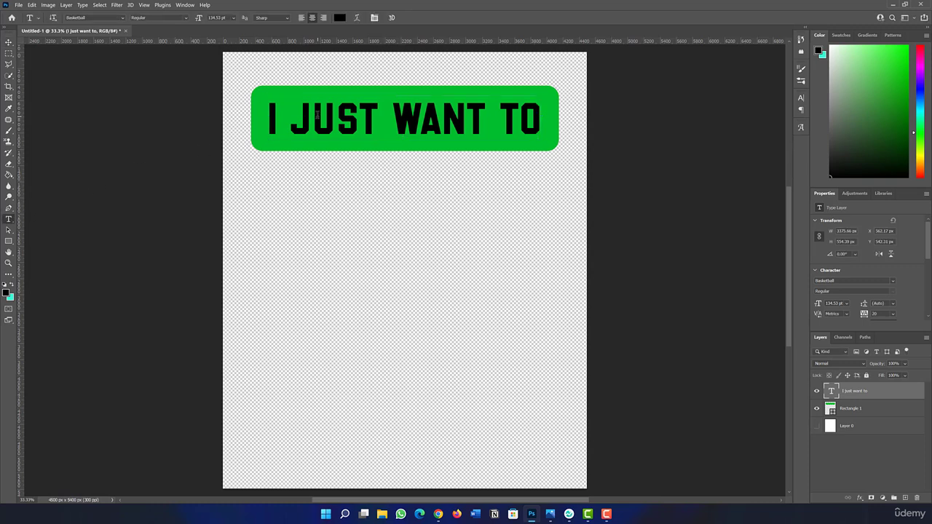
left_click_drag(268, 120, 546, 121)
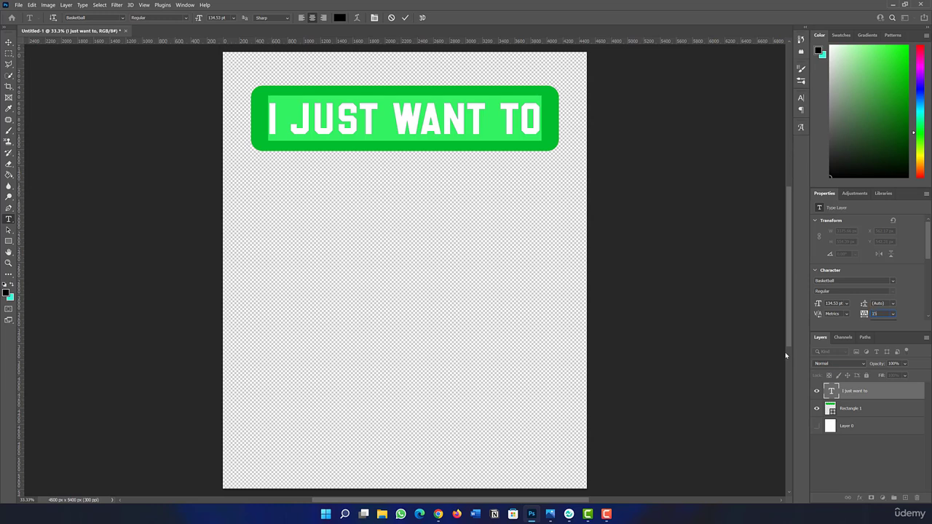
key("Return")
left_click_drag(865, 315, 864, 315)
left_click(875, 314)
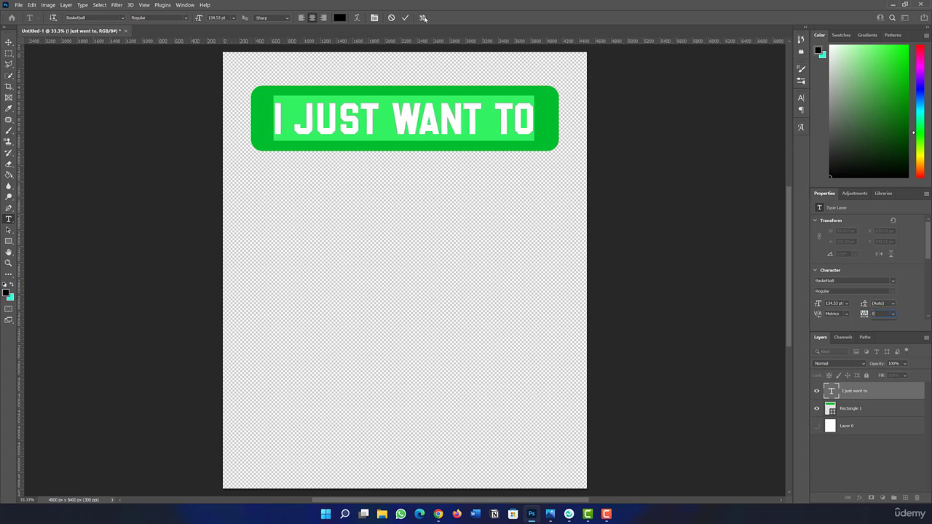
left_click(405, 17)
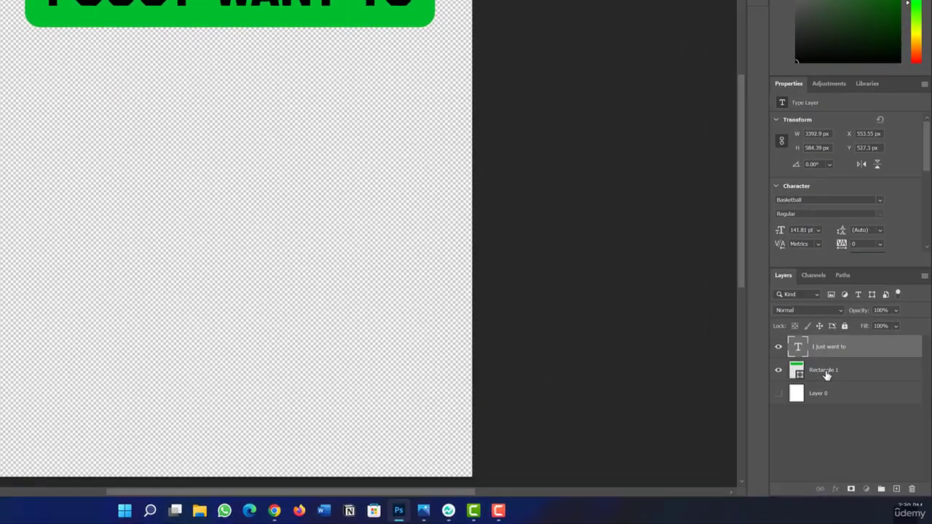
Step: Rasterize the green Rectangle 1 shape layer
left_click(826, 373)
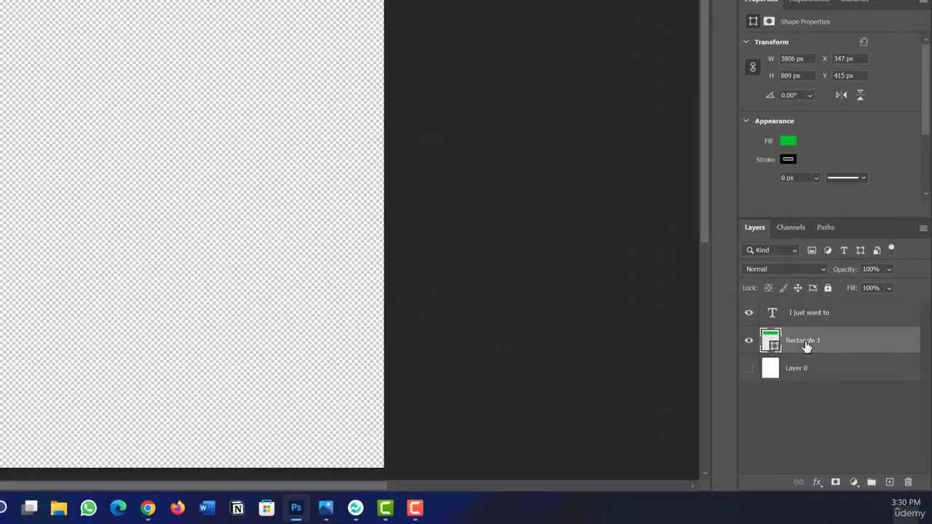
left_click(814, 318)
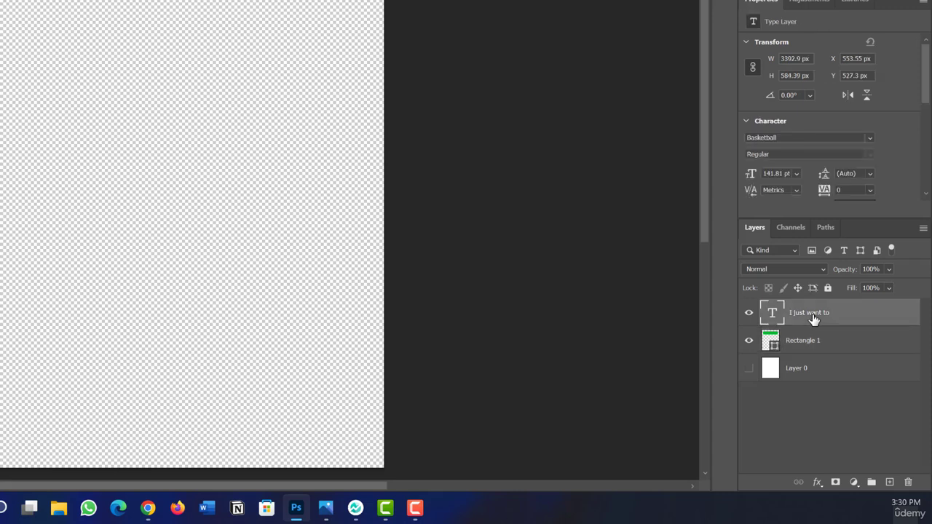
left_click(809, 341)
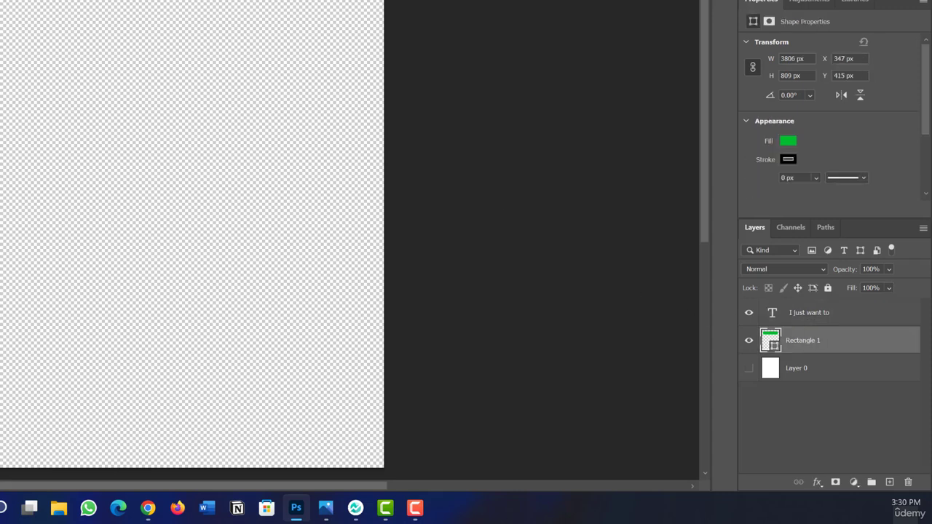
left_click(815, 318)
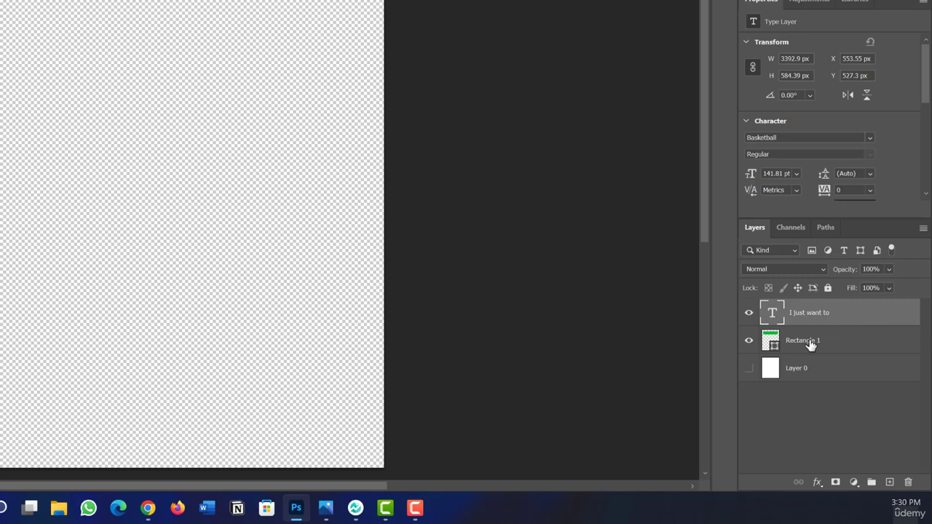
left_click(841, 350)
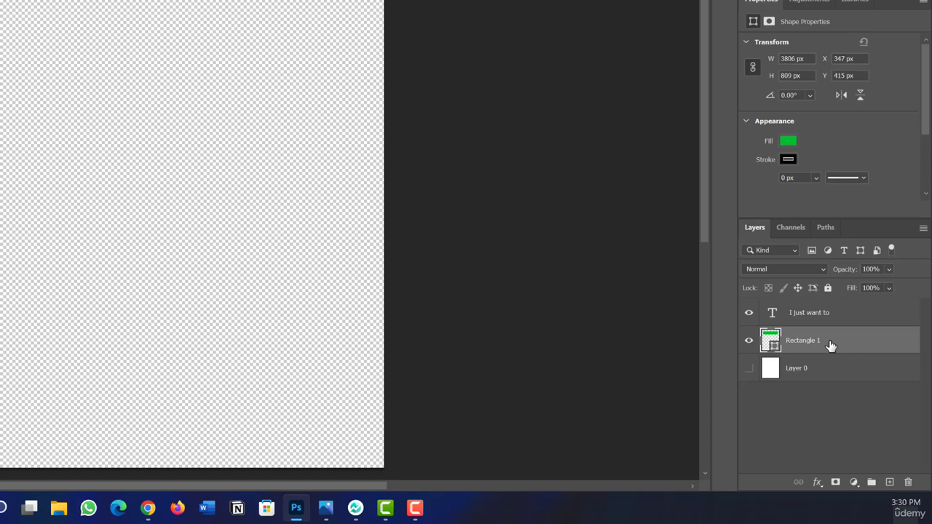
right_click(849, 347)
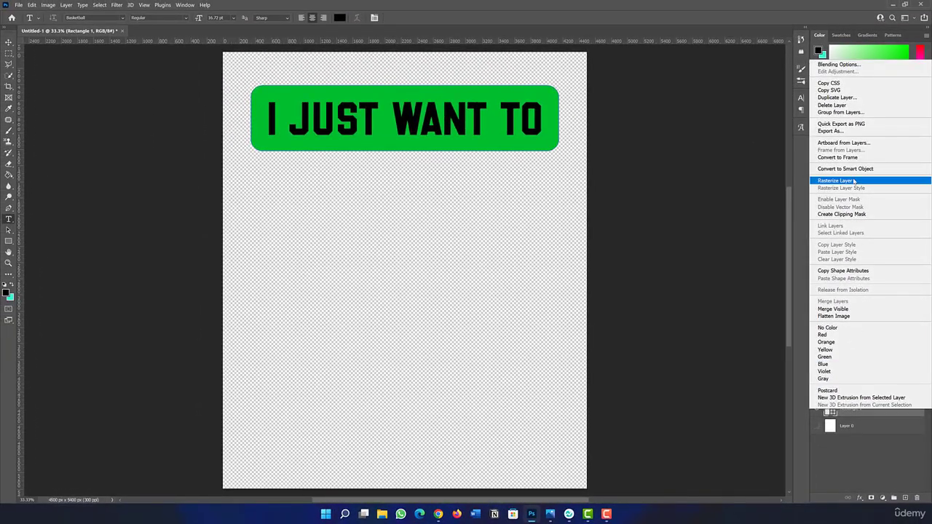
left_click(854, 182)
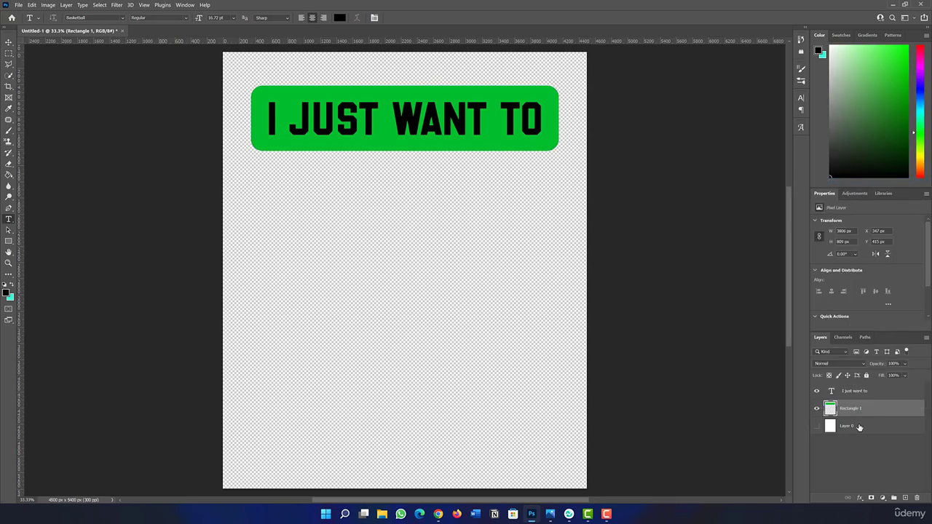
Step: Load the "I JUST WANT TO" lettering as a selection and delete that area from the Rectangle 1 layer
left_click(847, 393)
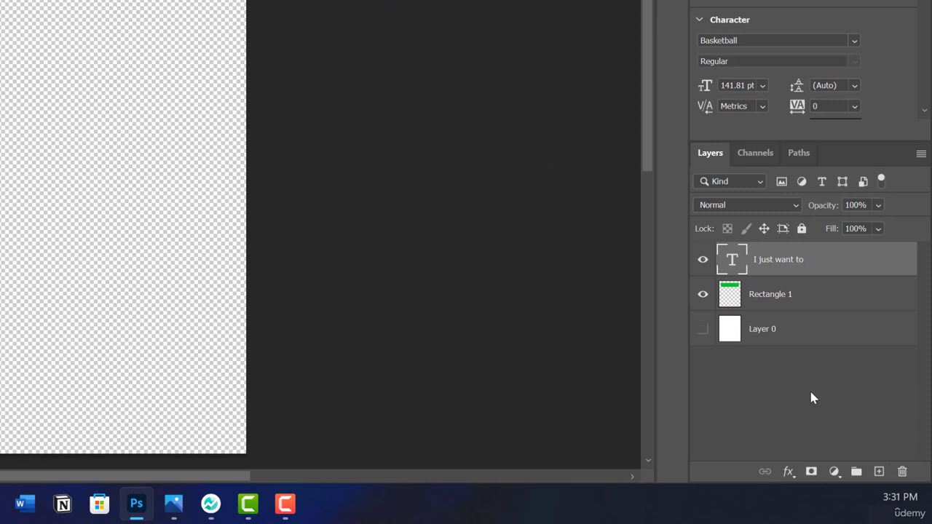
left_click_drag(745, 323, 732, 262)
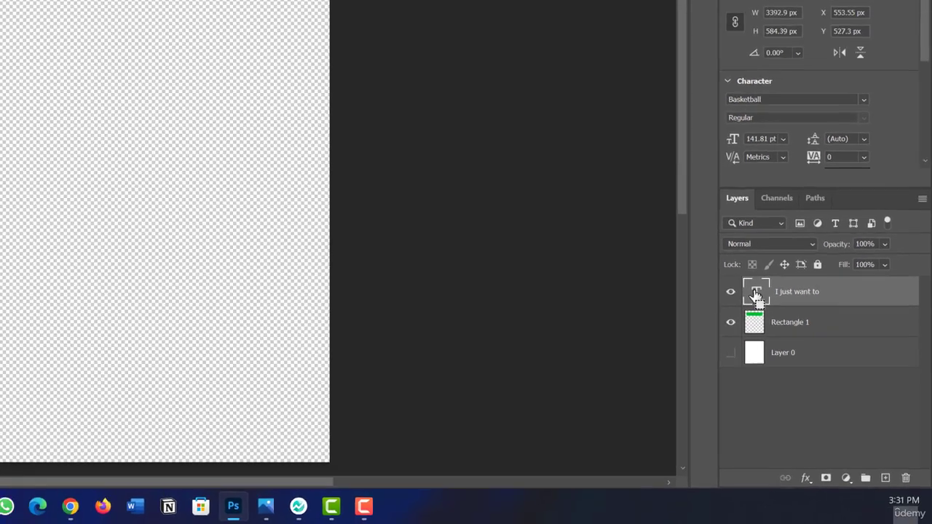
left_click(731, 262, "ctrl")
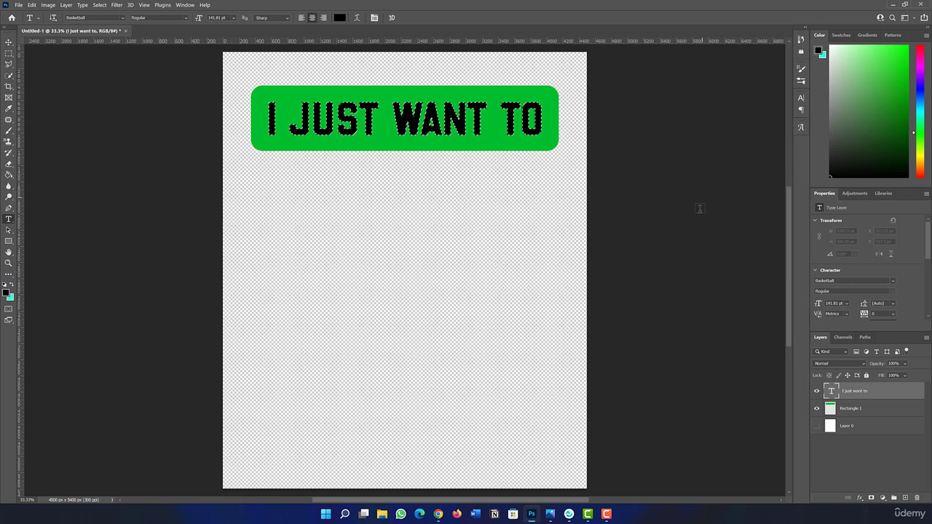
left_click(859, 412)
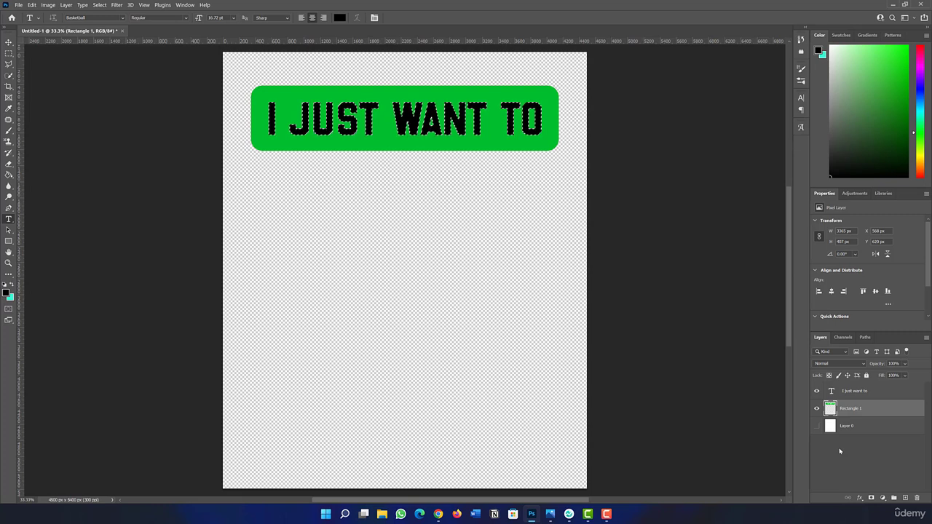
Step: Hide the "I JUST WANT TO" text layer and clear the selection
left_click(852, 392)
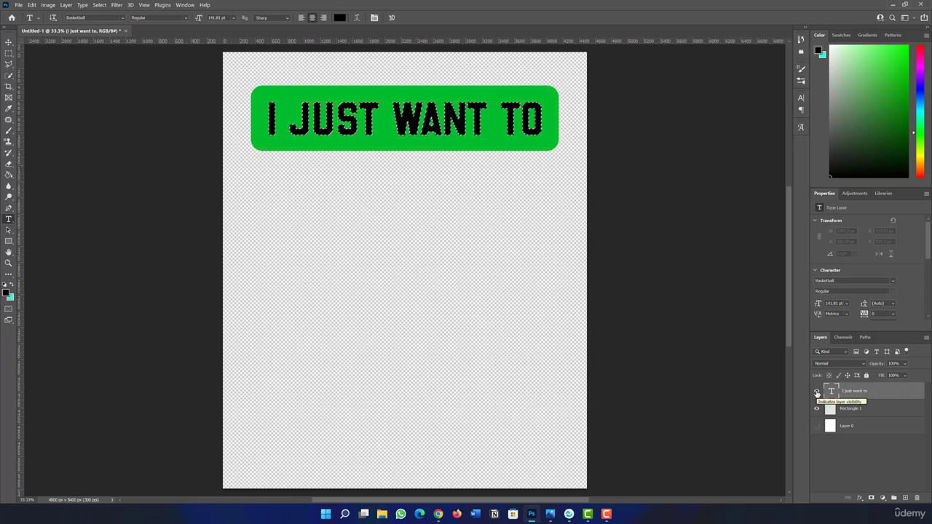
left_click(816, 392)
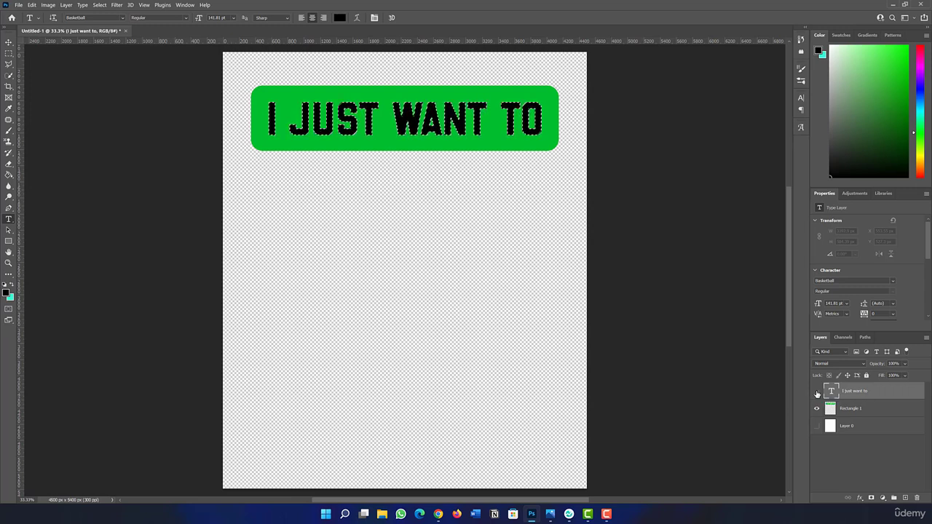
left_click(851, 466)
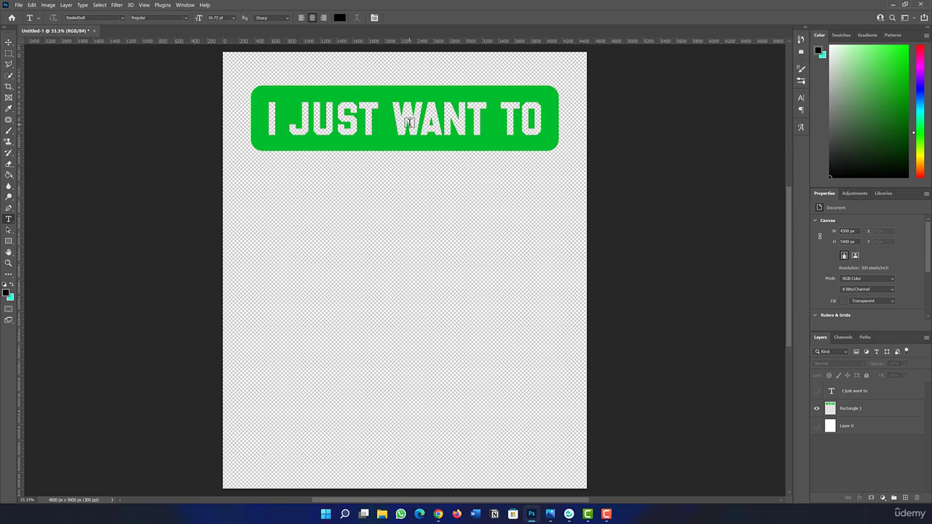
Step: Add the text "DRINK" on a new type layer below the green banner
left_click(324, 192)
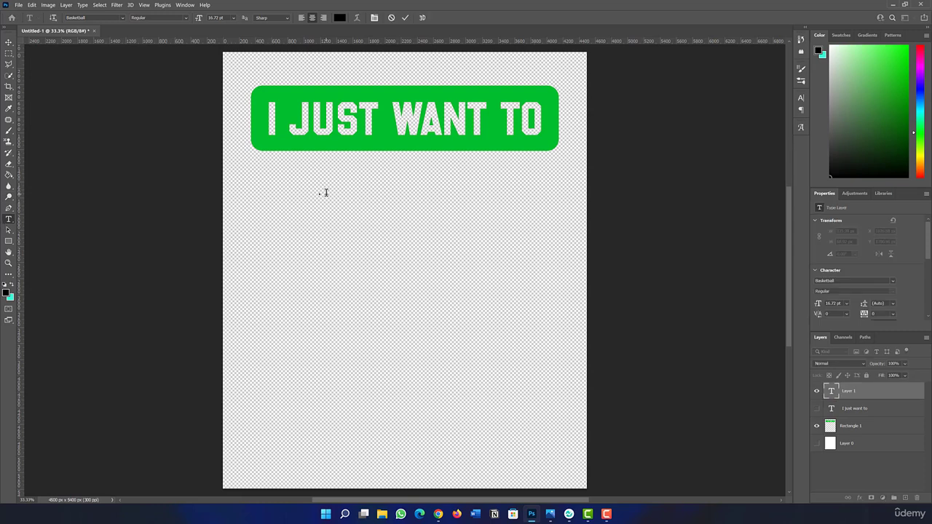
type("Drink")
key("ctrl+Return")
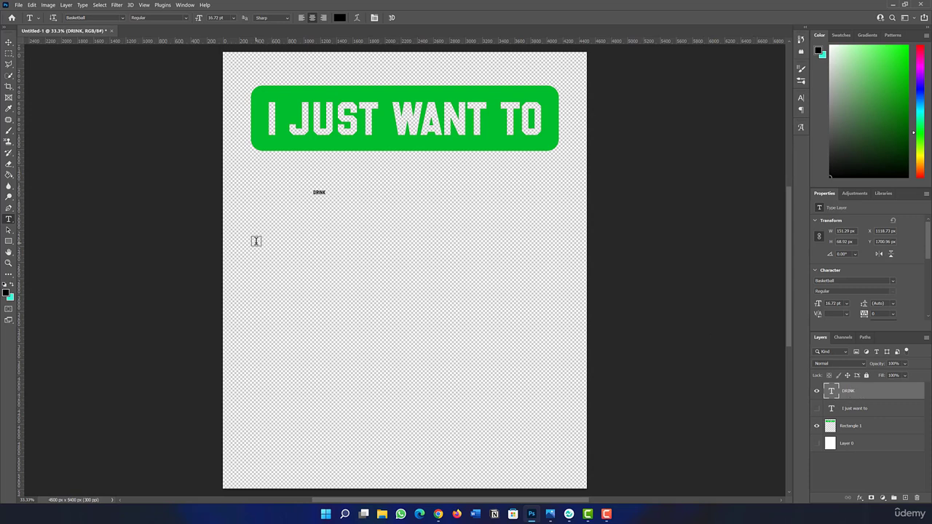
Step: Scale the "DRINK" text up to about 268 pt and place it directly under the banner, flush with its left edge
key("ctrl+t")
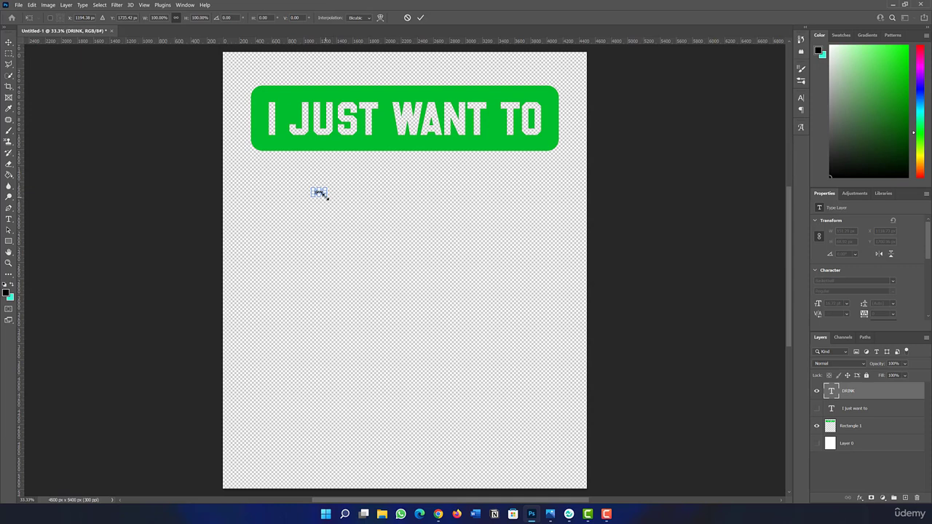
left_click_drag(328, 198, 504, 289)
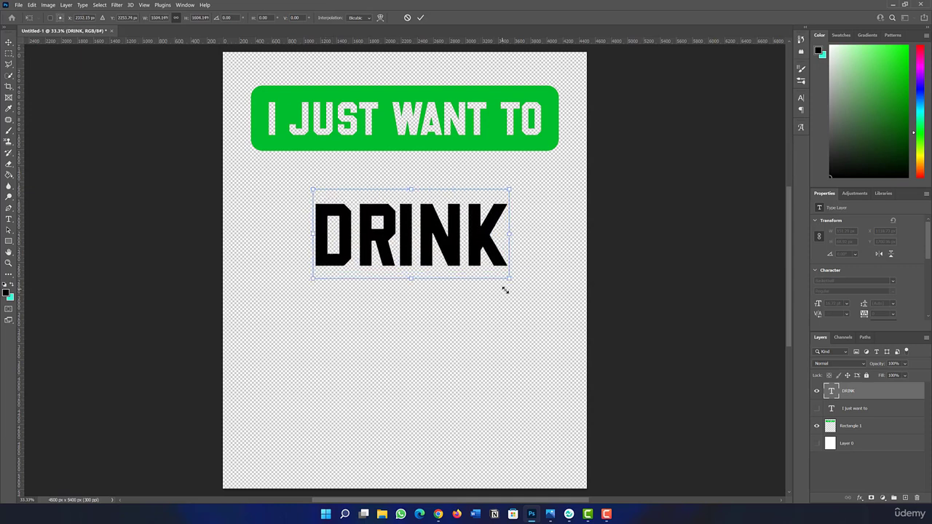
left_click_drag(398, 225, 346, 195)
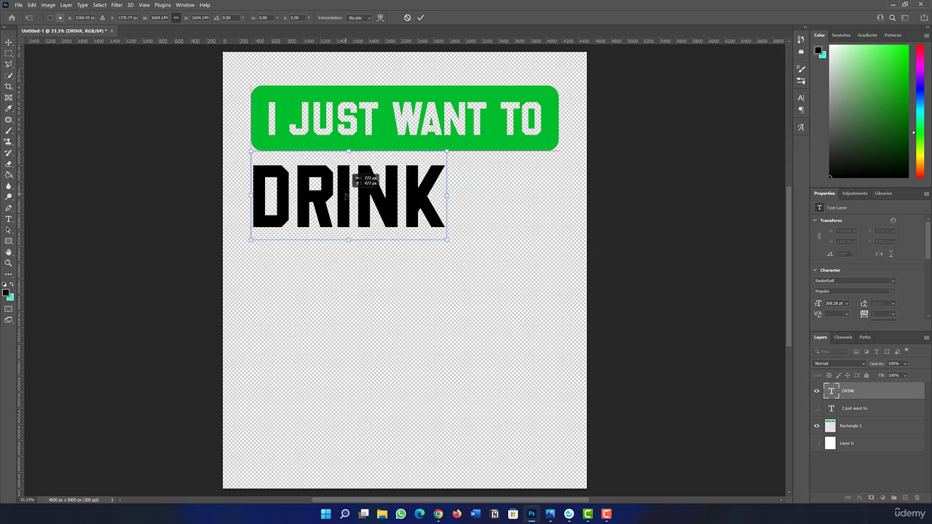
left_click(420, 18)
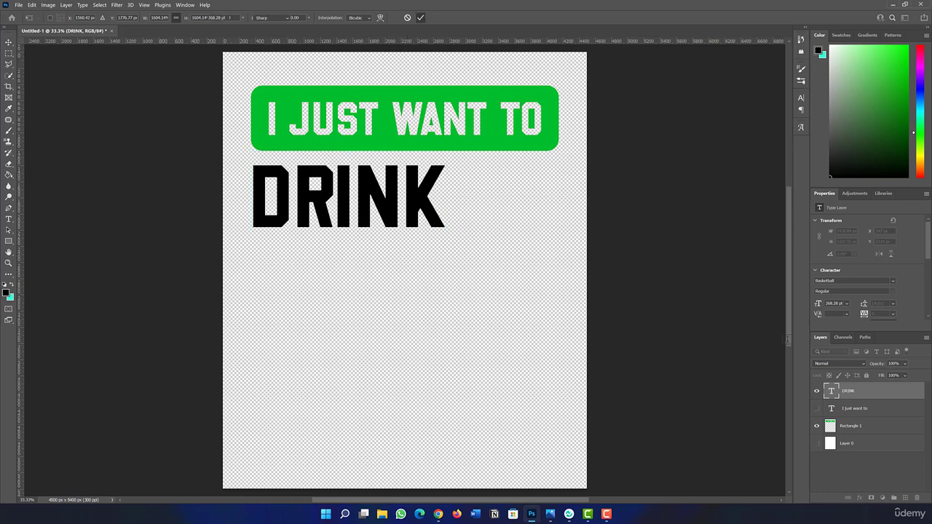
Step: Duplicate the DRINK layer as "COFFEE" and move the copy directly below the original word
right_click(855, 393)
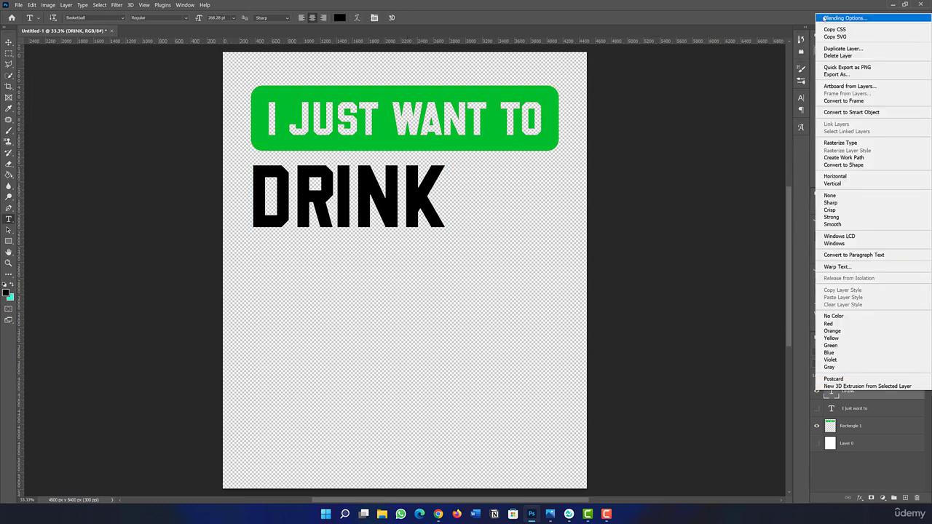
left_click(843, 49)
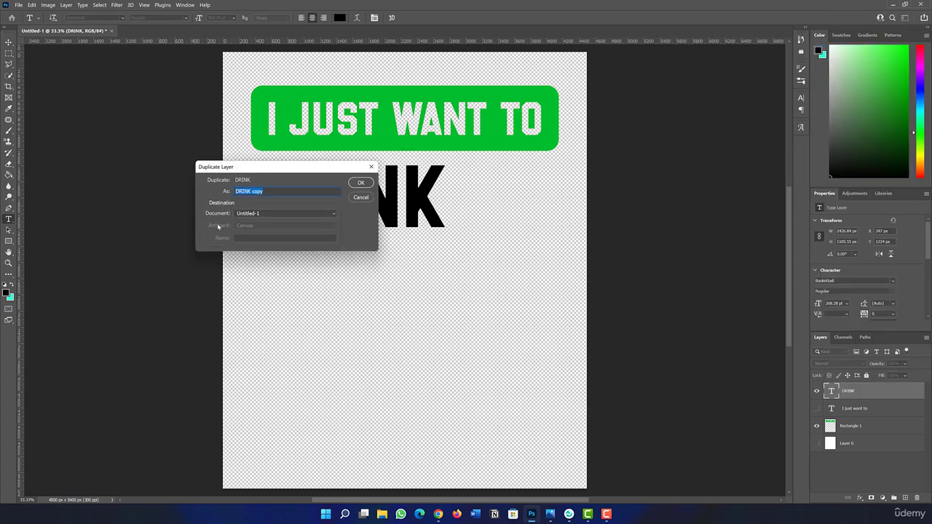
type("COFFEE")
key("Return")
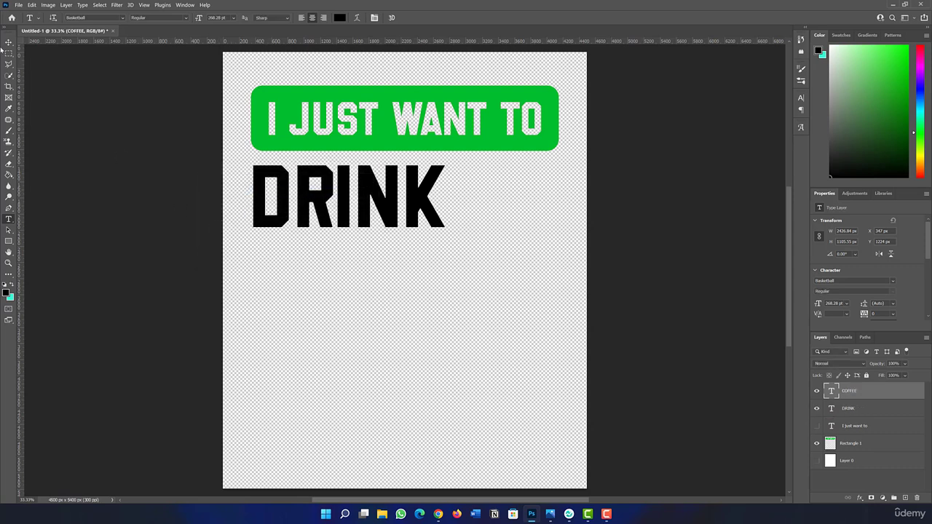
left_click(8, 42)
left_click_drag(285, 209, 283, 284)
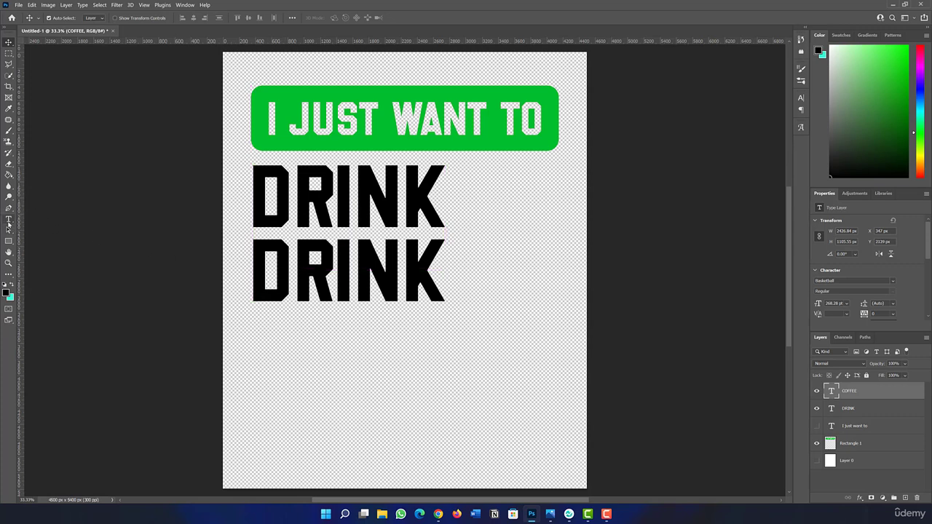
Step: Replace the text of the lower DRINK copy with "COFFEE"
left_click(9, 221)
left_click(355, 270)
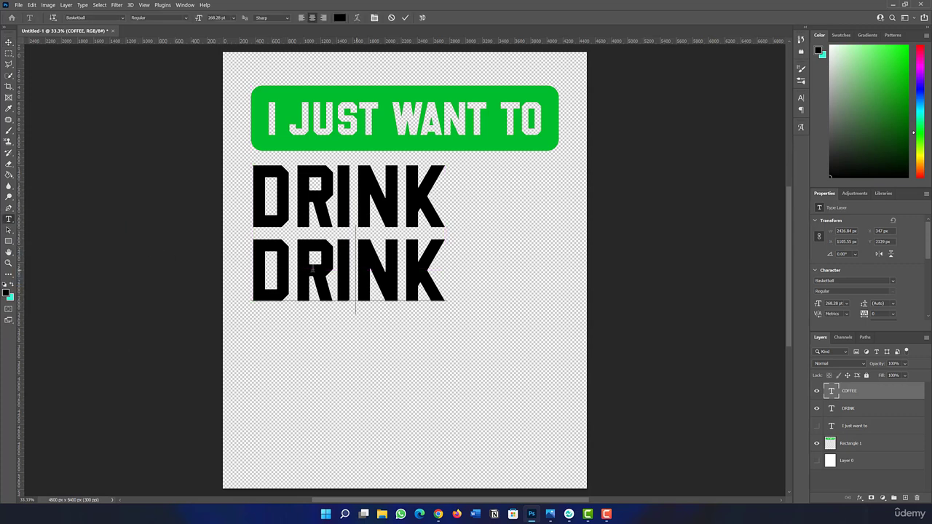
key("Home")
key("shift+End")
type("COFFEE")
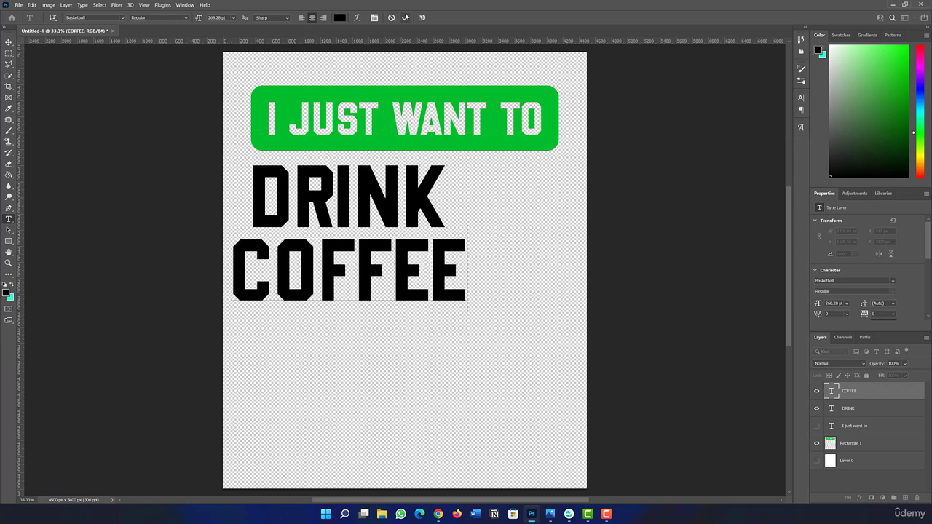
left_click(405, 17)
Step: Align COFFEE flush with the left edge of DRINK and scale it down to about 220 pt so both words share the same width
left_click(9, 41)
left_click_drag(393, 250, 412, 250)
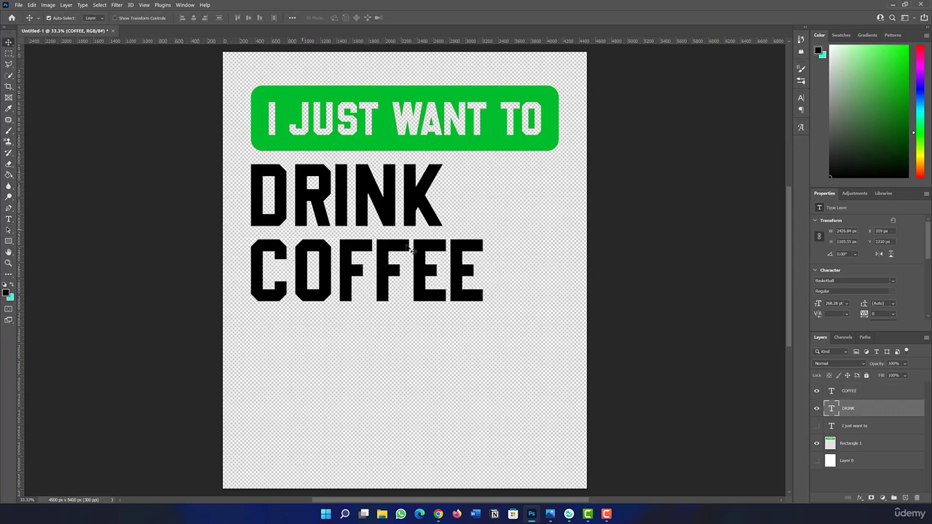
left_click(424, 247)
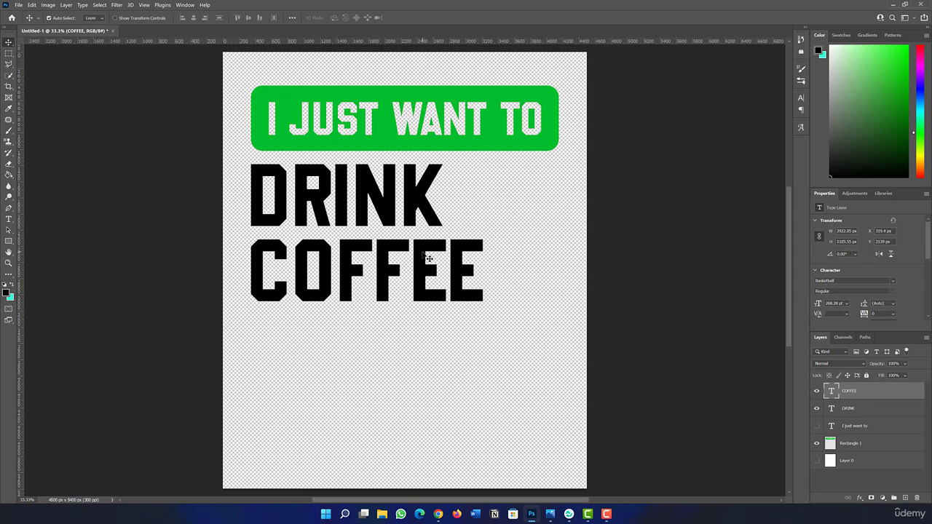
key("ctrl")
key("ctrl+t")
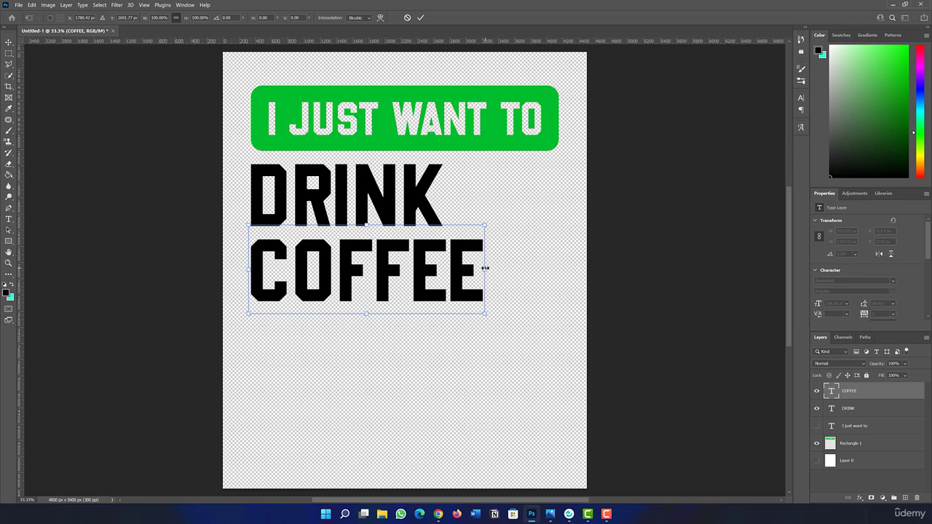
left_click_drag(484, 268, 442, 269)
key("Return")
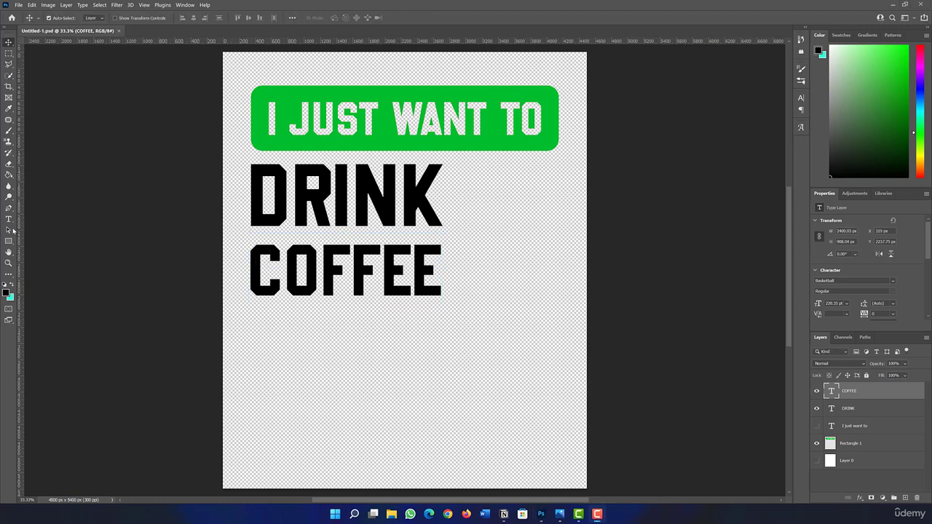
Step: Draw a rectangle about 3749 x 714 px below COFFEE and fill it with the green sampled from the upper banner
left_click(8, 241)
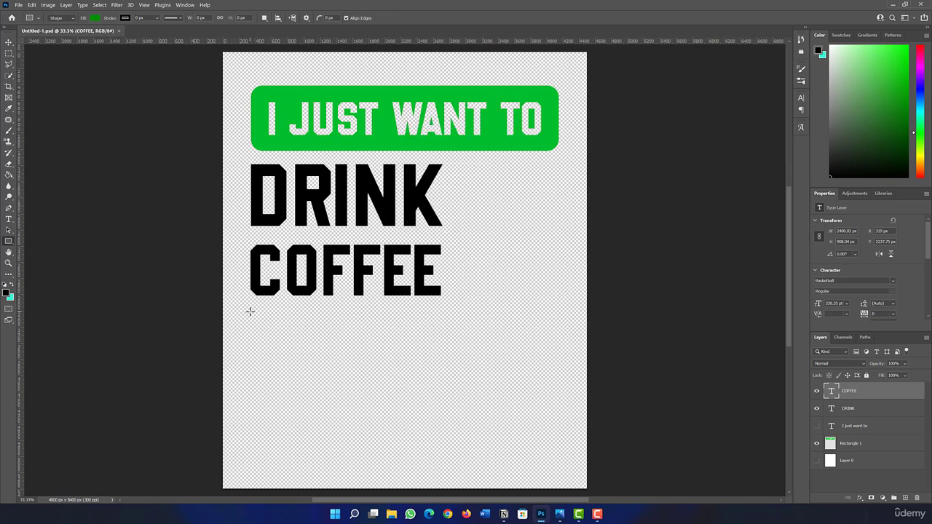
left_click_drag(249, 311, 553, 368)
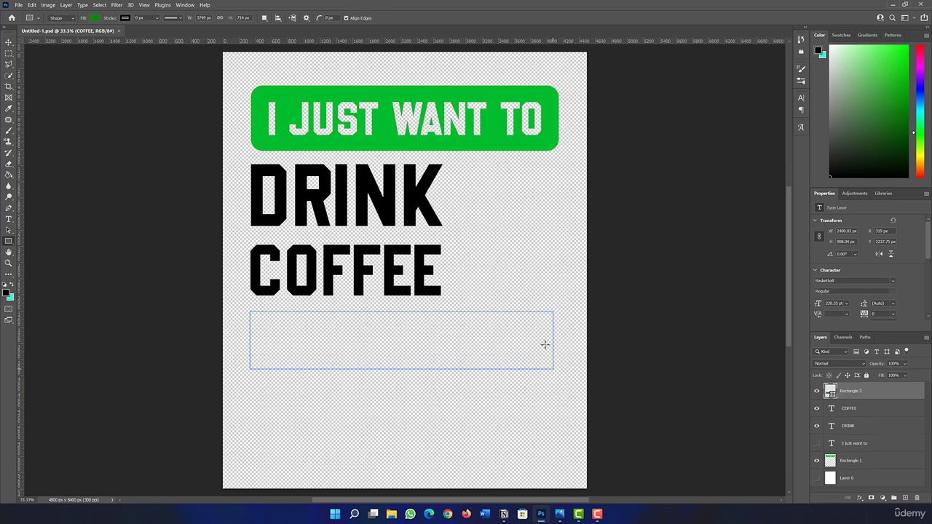
left_click(94, 18)
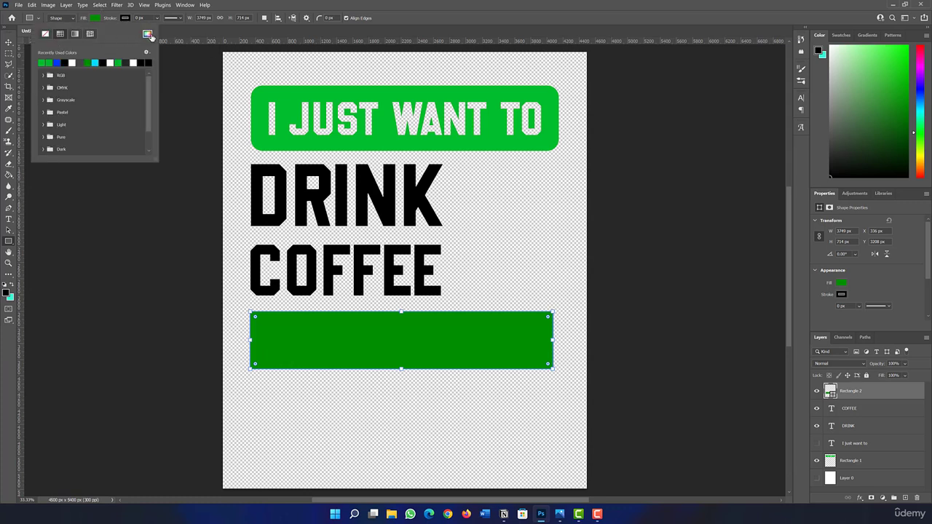
left_click(148, 34)
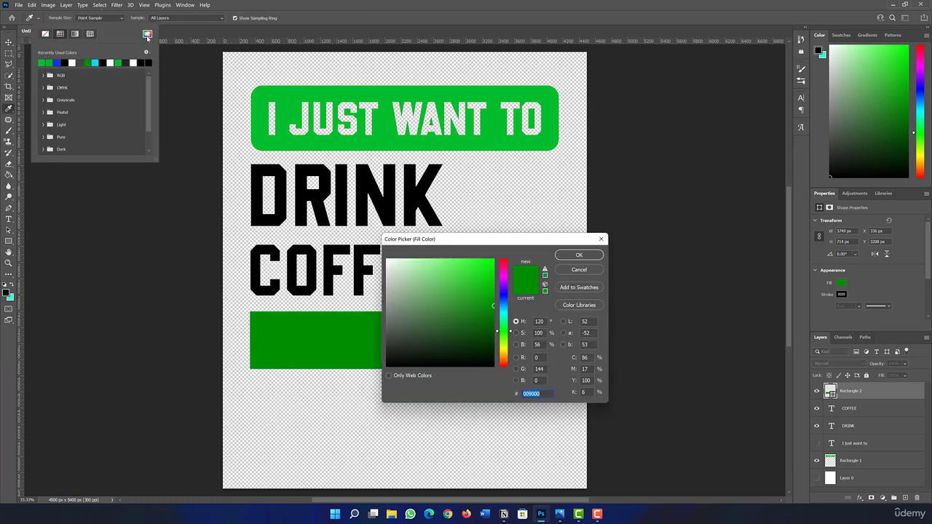
left_click(385, 122)
left_click(573, 258)
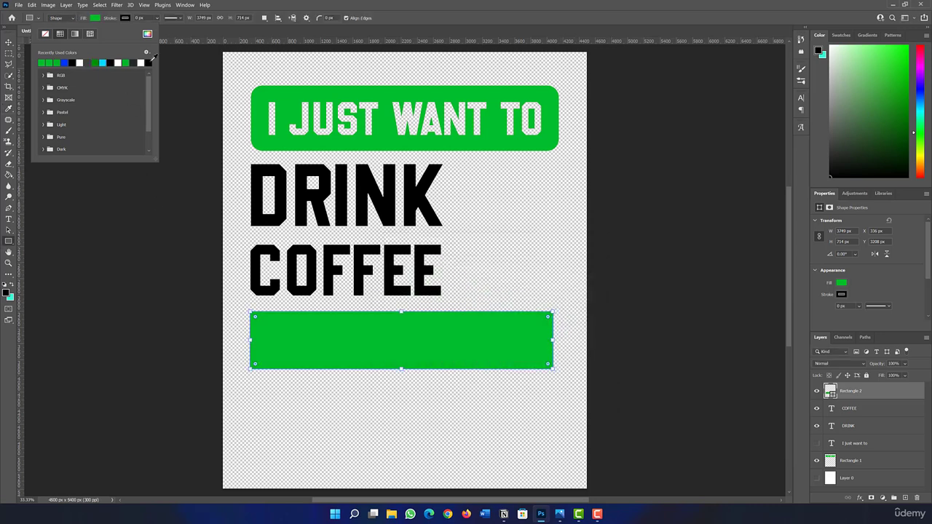
left_click(373, 7)
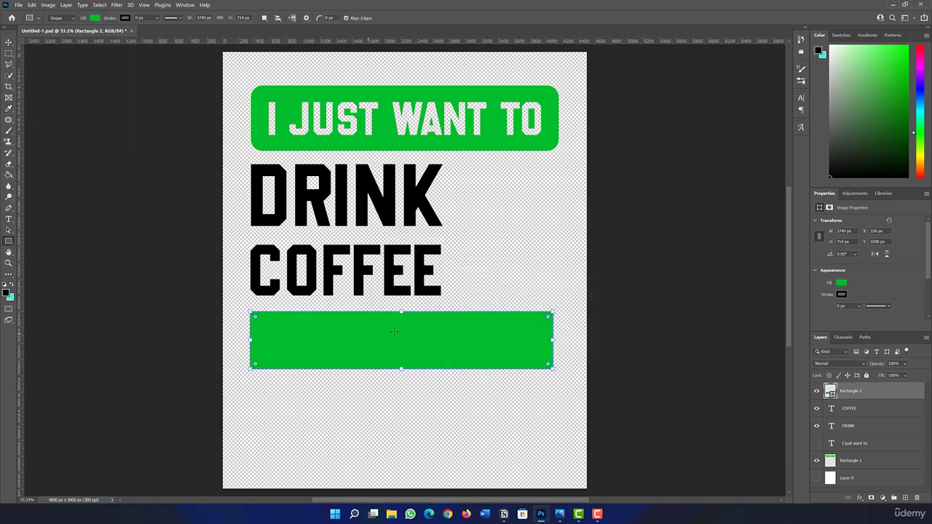
Step: Widen the new rectangle to about 3806 px to match the upper banner's edges and round its corners
left_click_drag(554, 341, 559, 341)
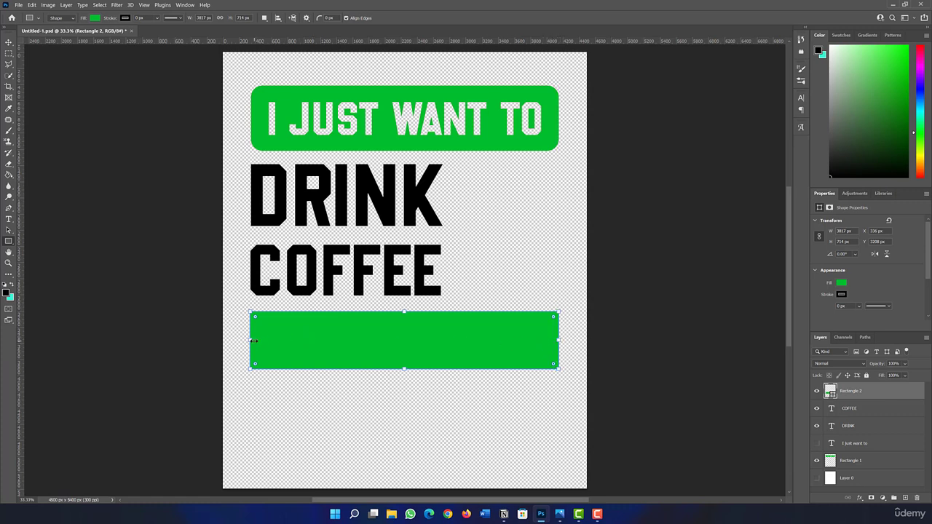
left_click_drag(252, 340, 257, 340)
left_click_drag(257, 318, 252, 319)
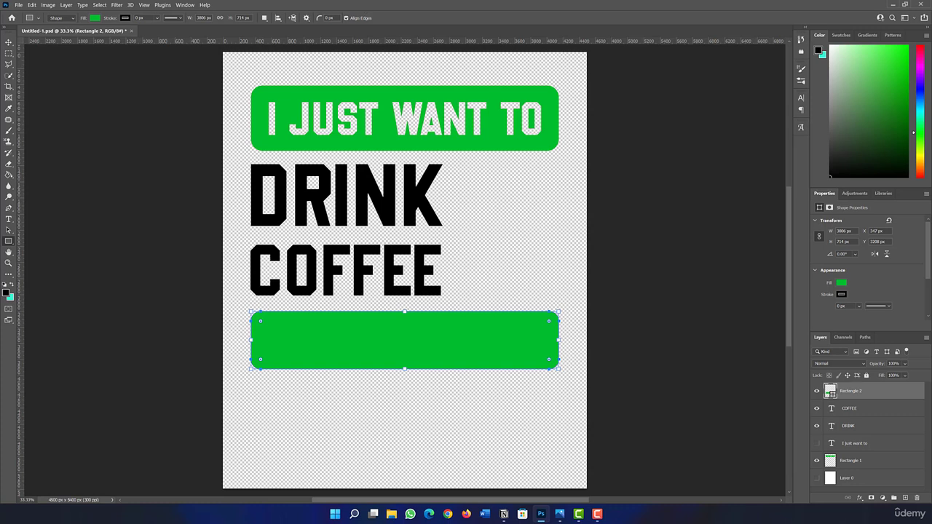
left_click(8, 42)
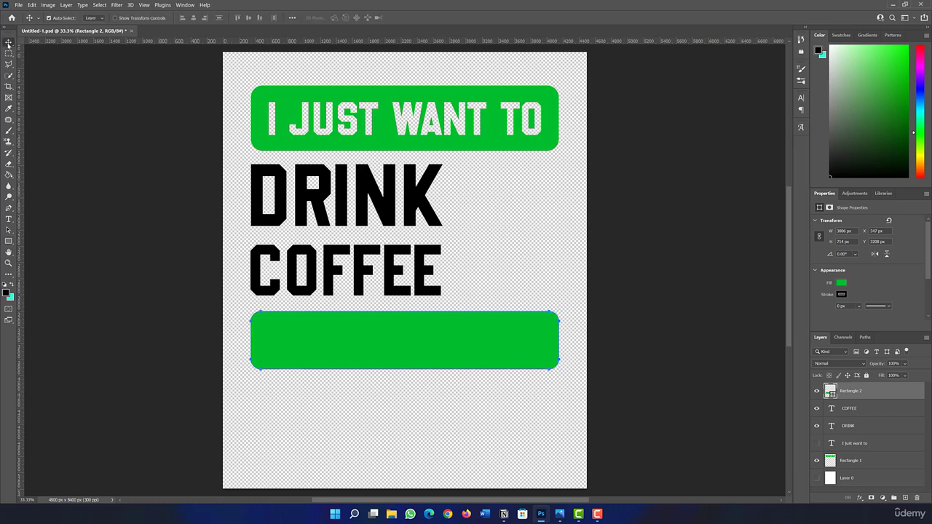
Step: Add the text "AND PET MY" on a new type layer below the lower green rectangle
left_click(9, 219)
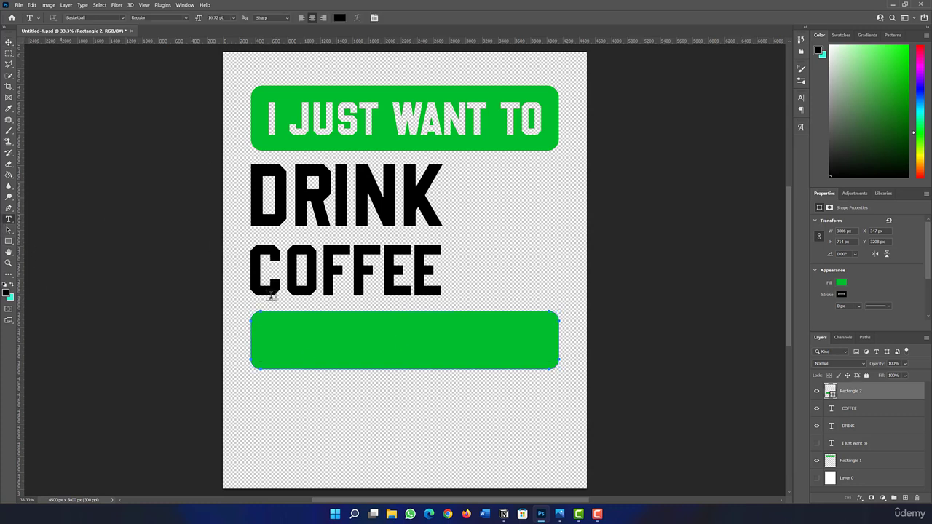
left_click(334, 404)
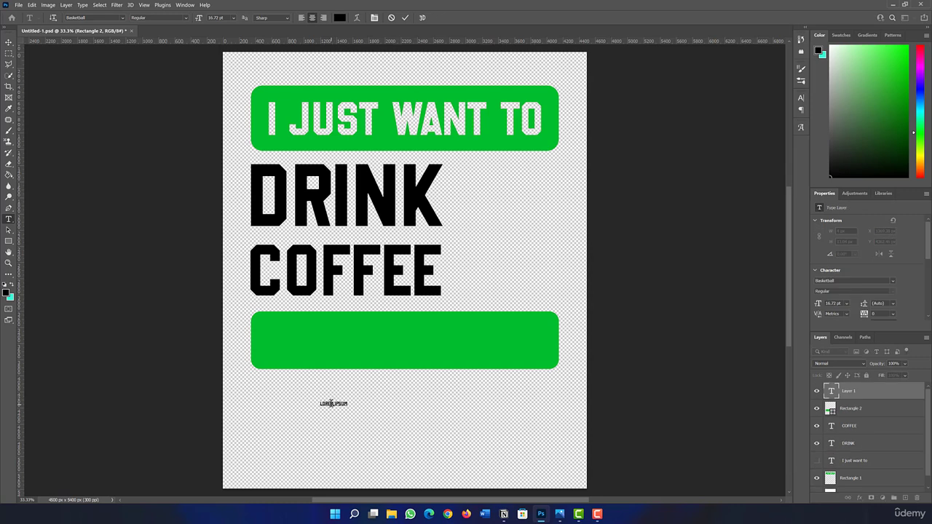
key("ctrl+a")
key("BackSpace")
type("AND MY")
key("BackSpace")
type("PET MY")
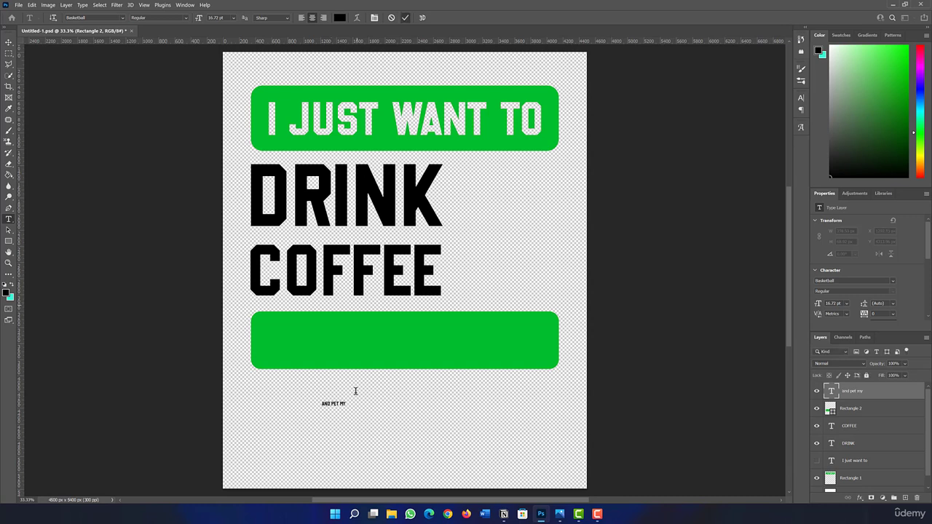
key("ctrl+Return")
Step: Scale the "AND PET MY" text up to about 153 pt and centre it on the lower green banner
key("ctrl+t")
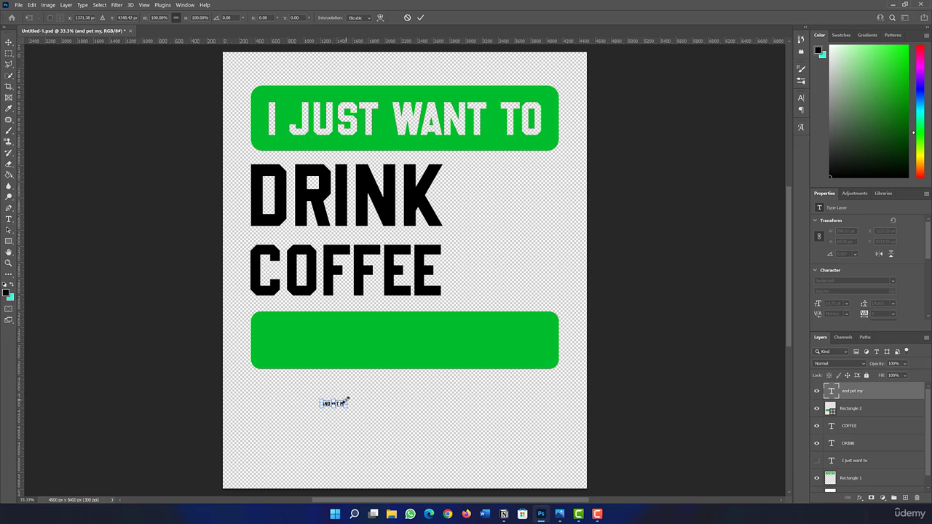
left_click_drag(347, 401, 579, 314)
left_click_drag(452, 375, 412, 338)
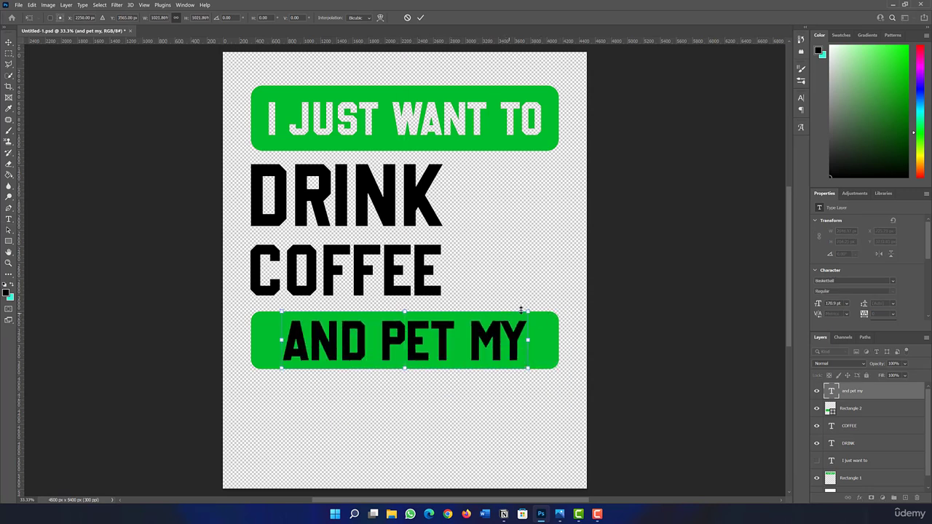
left_click_drag(526, 315, 514, 320)
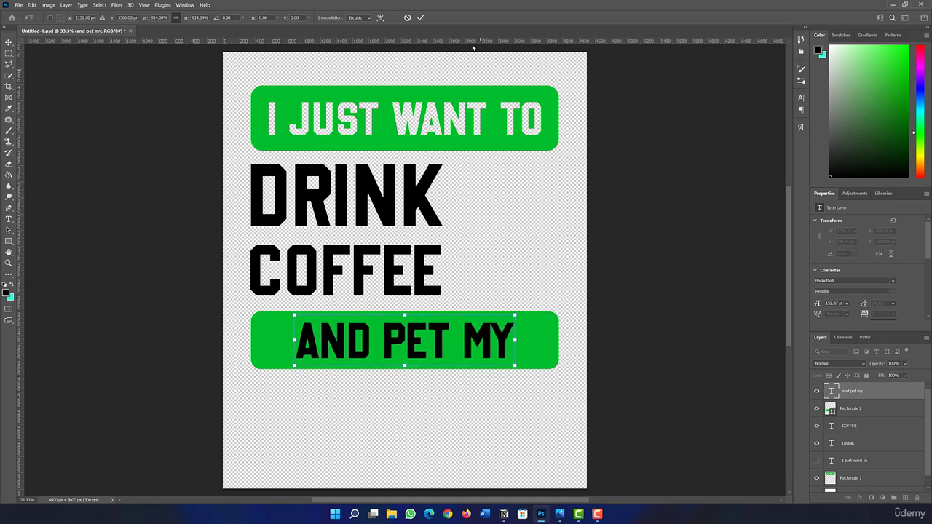
left_click(420, 17)
Step: Rasterize the Rectangle 2 shape layer
left_click(859, 409)
right_click(879, 411)
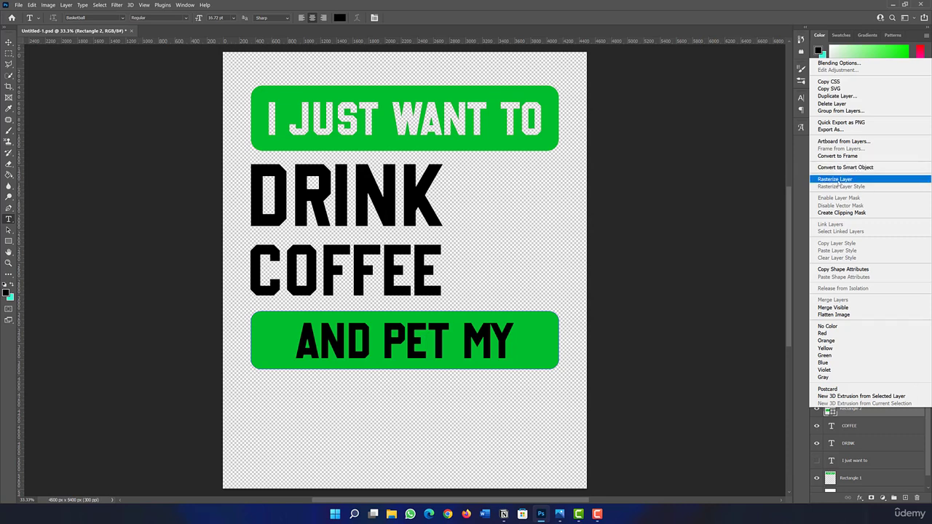
left_click(841, 180)
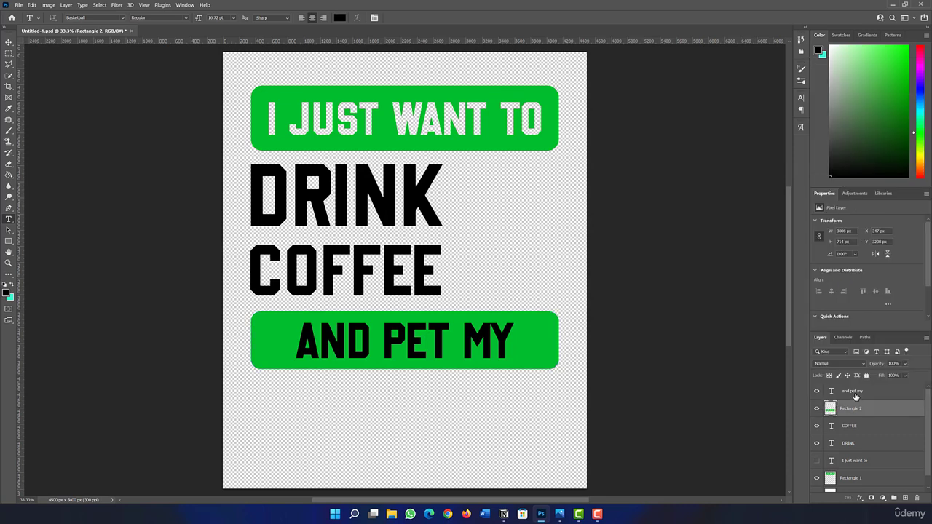
Step: Cut the "AND PET MY" letter shapes out of the Rectangle 2 layer and hide the text layer
left_click(857, 396)
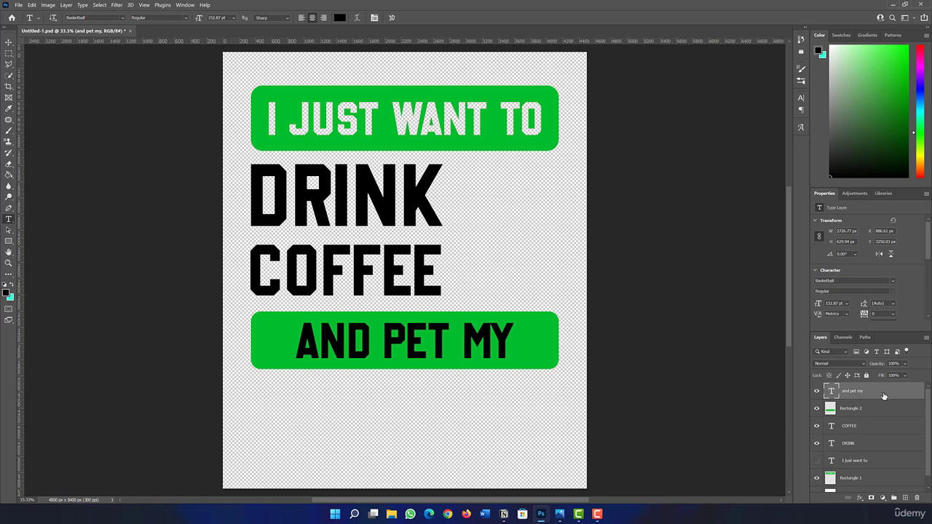
left_click(832, 394, "ctrl")
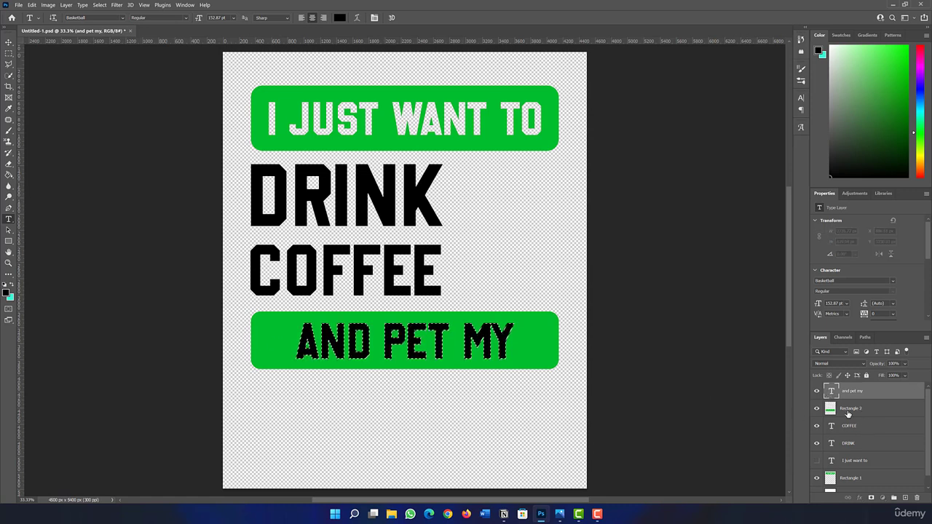
left_click(842, 407)
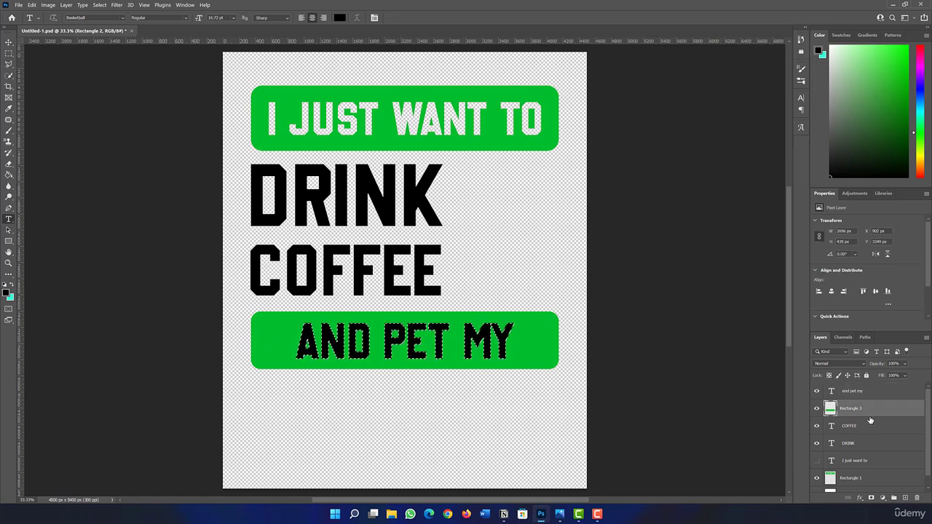
left_click(817, 392)
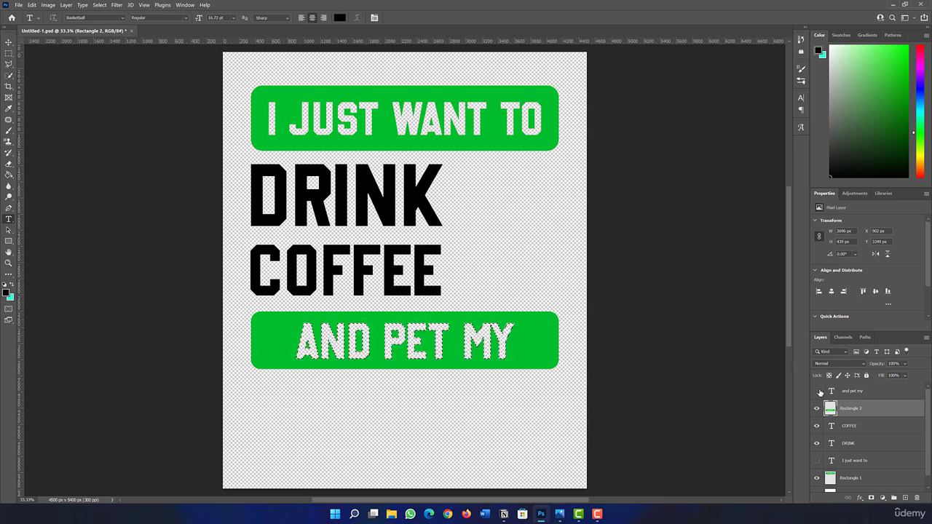
left_click(848, 394)
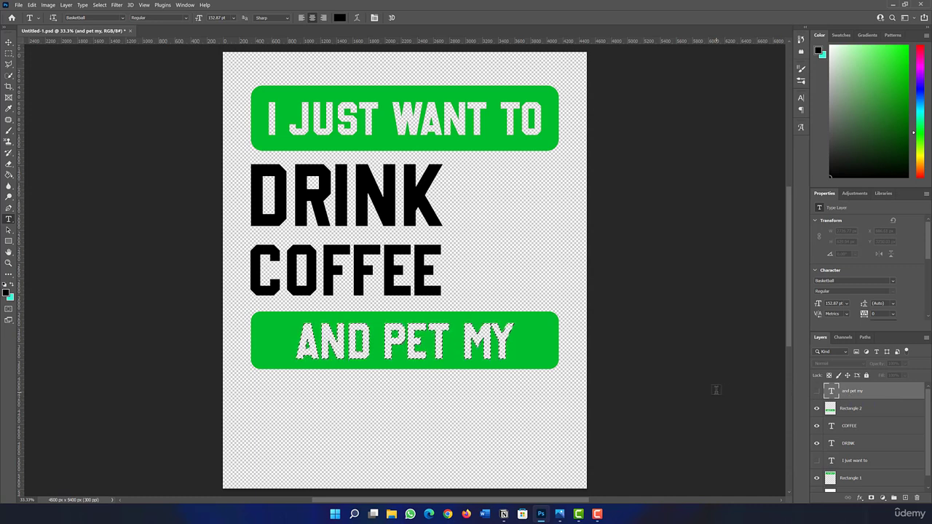
Step: Add the text "DOG" on a new type layer below the lower banner
left_click(328, 429)
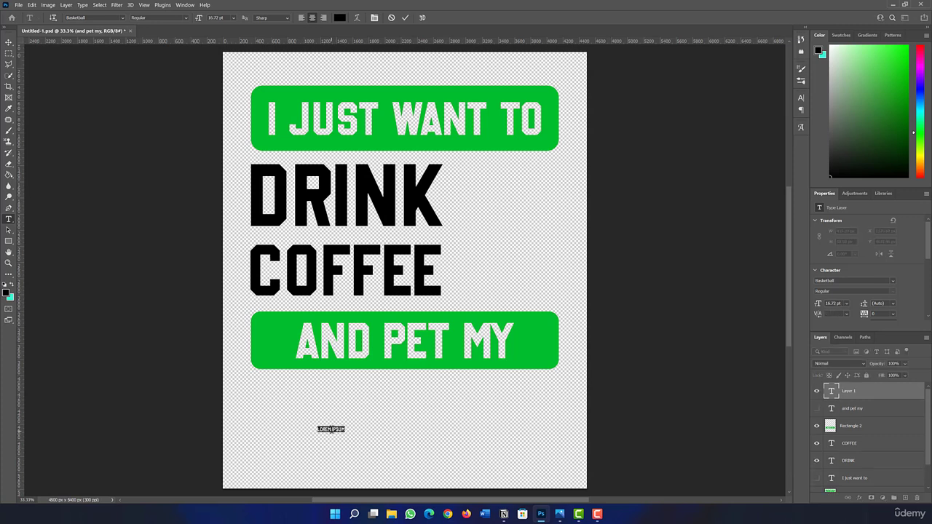
key("BackSpace")
type("DOG")
key("ctrl+Return")
Step: Scale the "DOG" text up to about 349 pt and place it under the lower banner, flush with its left edge
key("ctrl+t")
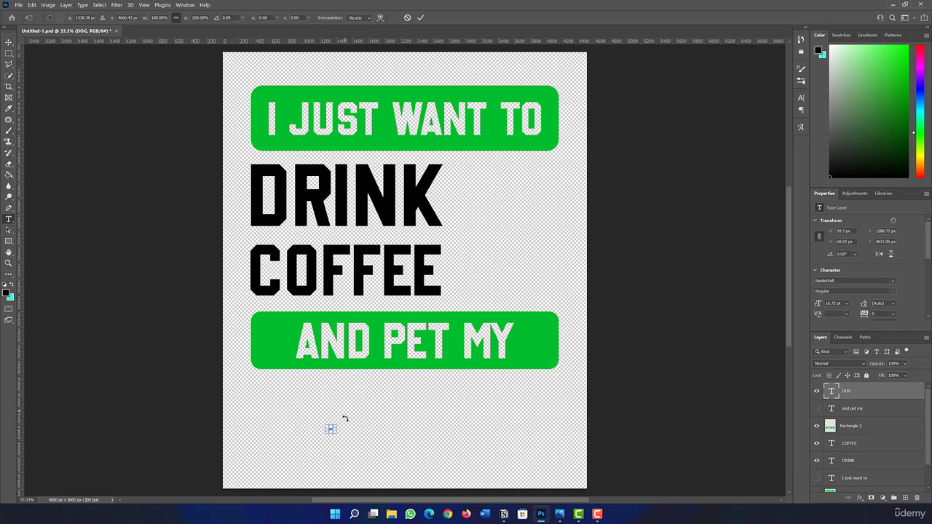
left_click_drag(337, 431, 431, 470)
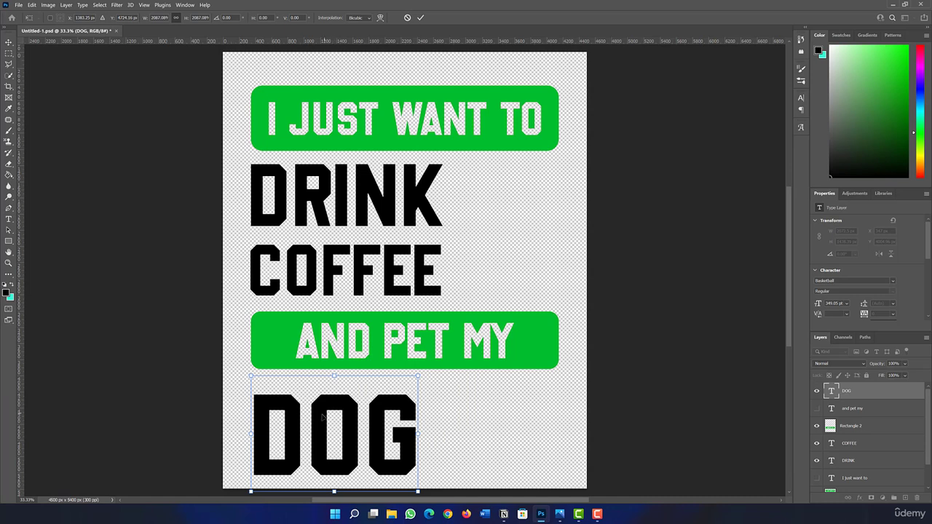
left_click_drag(323, 418, 316, 405)
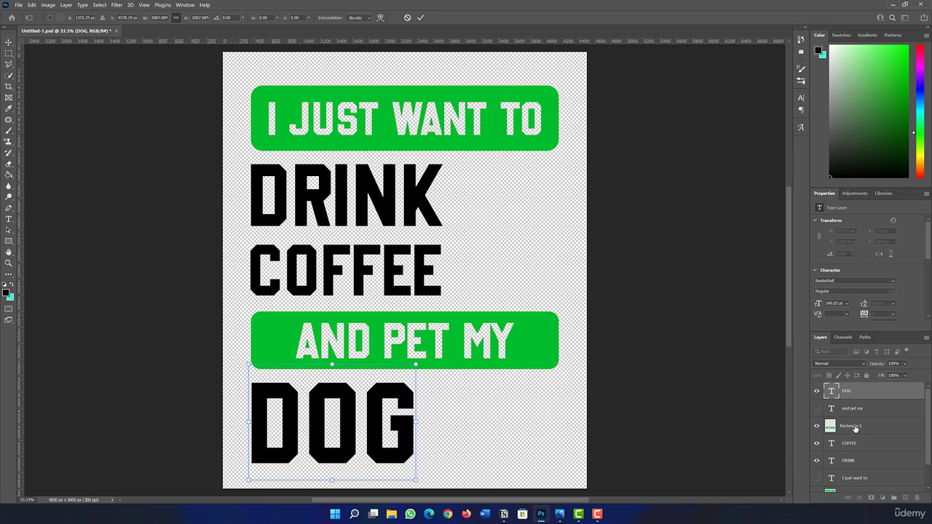
key("Return")
Step: Move the Rectangle 2 banner with the "AND PET MY" cut-out up until its centre is at about Y 3520 px
left_click(848, 426)
key("t")
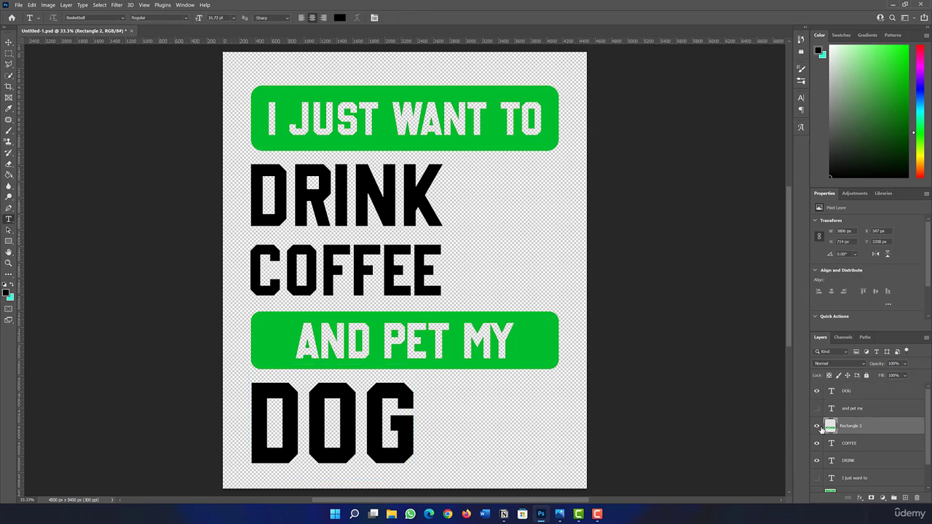
key("ctrl+t")
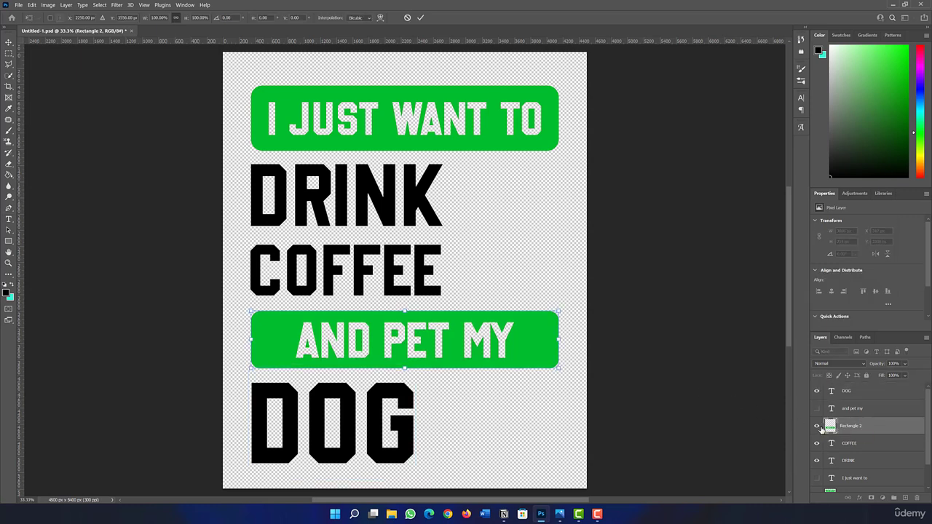
key("Up")
key("Up")
key("Up")
key("Up")
key("Up")
key("Up")
key("Up")
key("Up")
key("Up")
key("Up")
key("Up")
key("Up")
key("Up")
key("Up")
key("Up")
key("Up")
key("Up")
key("Up")
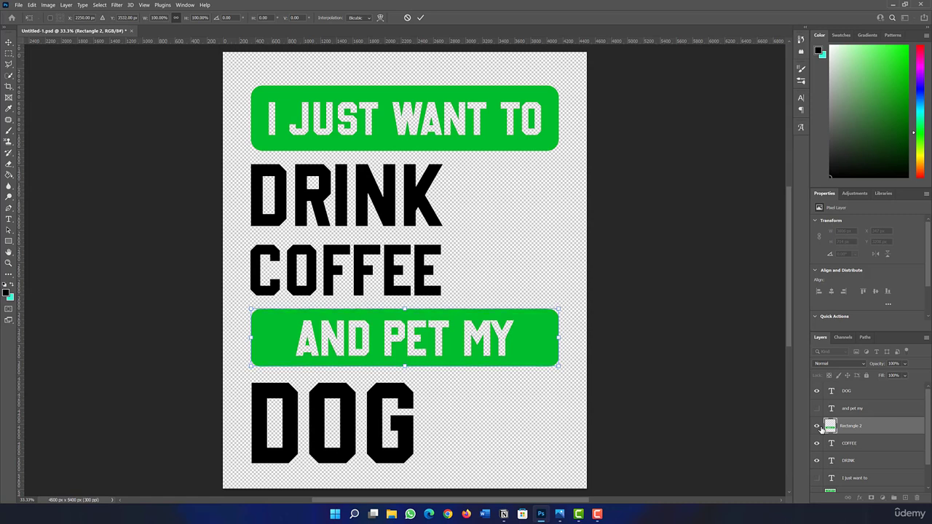
key("Up")
key("Up")
key("Up")
key("Up")
key("Up")
key("Up")
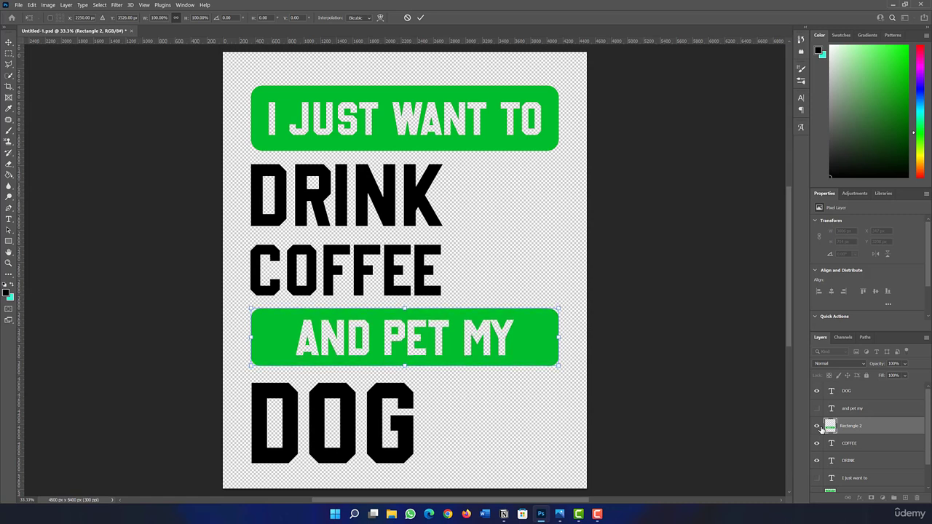
key("Up")
key("Up")
key("Up")
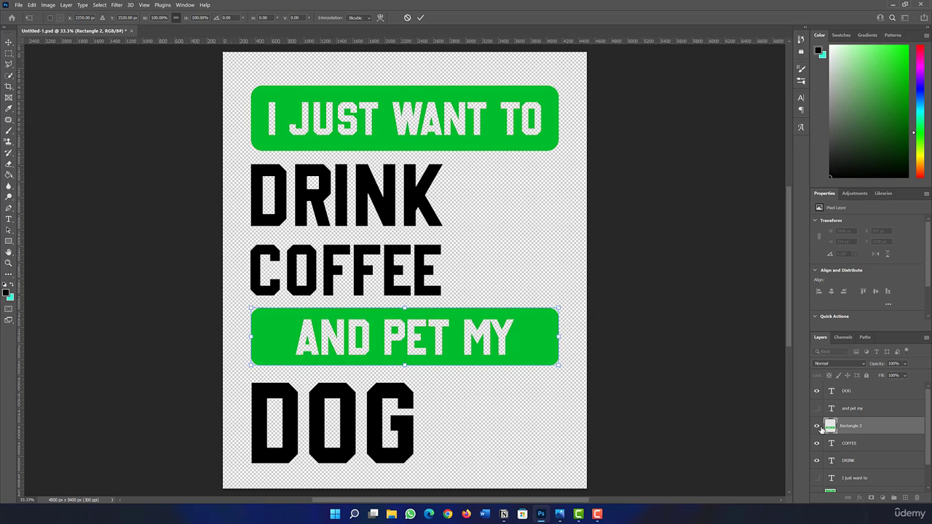
key("Return")
Step: Move the "DOG" text layer slightly up toward the lower banner, to about Y 3832 px
left_click(851, 397)
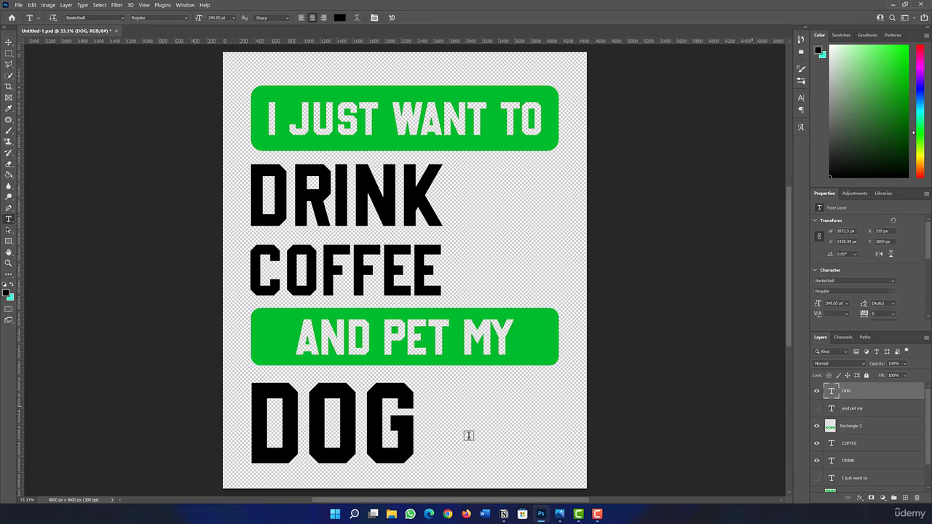
left_click(9, 42)
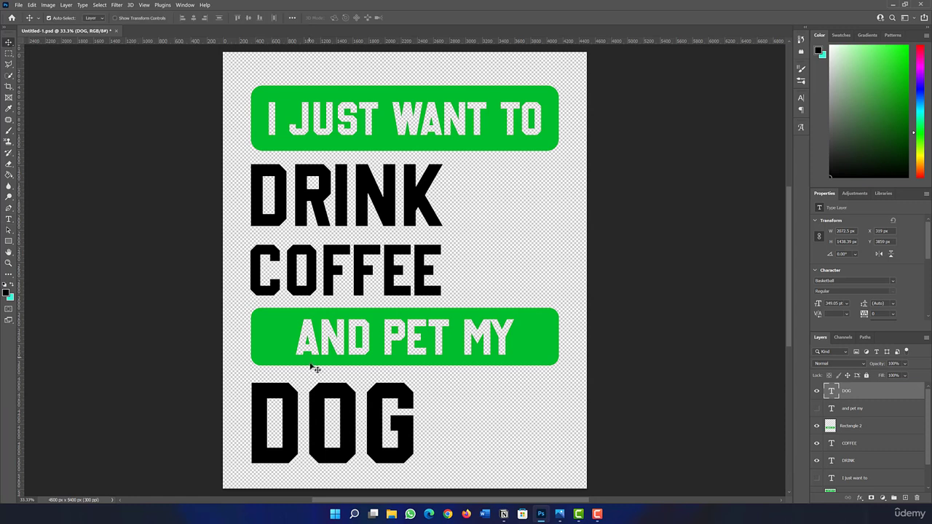
key("Up")
key("Up")
key("Up")
key("Up")
key("Up")
key("Up")
key("Up")
key("Up")
key("Up")
key("Up")
key("Up")
key("Up")
key("Up")
key("Up")
key("Up")
key("Up")
key("Up")
key("Up")
key("Up")
key("Up")
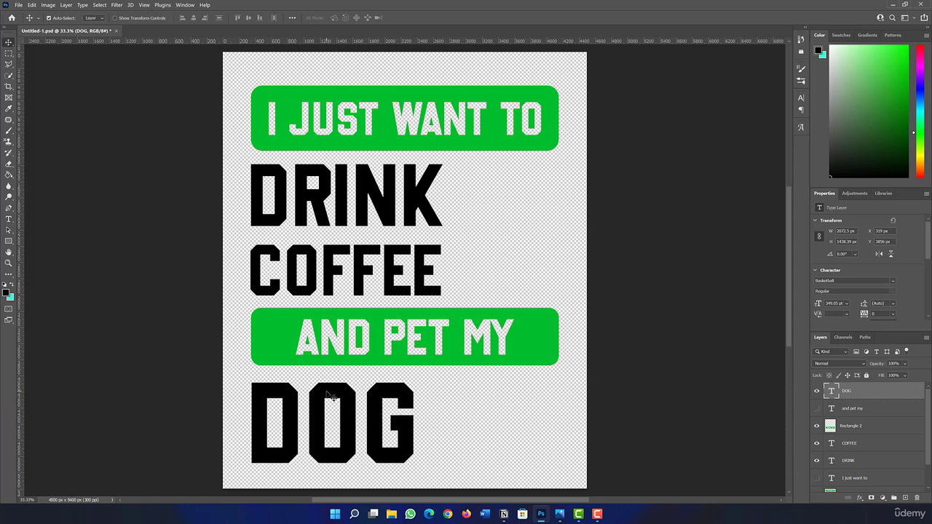
key("Up")
key("Up")
key("Up")
key("Up")
key("Up")
key("Up")
key("Up")
key("Up")
key("Up")
key("Up")
key("Up")
key("Up")
key("Up")
key("Up")
key("Up")
key("Up")
key("Up")
key("Up")
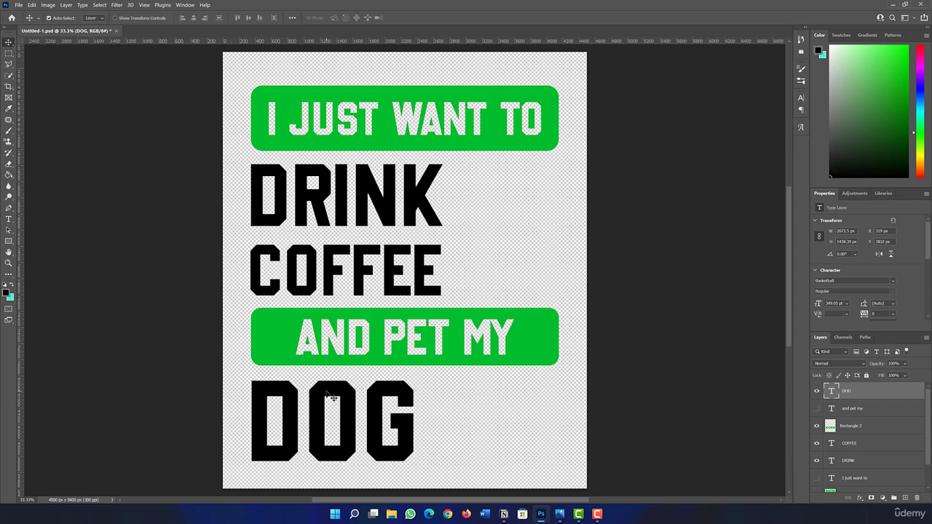
Step: Shift the "DRINK", "COFFEE" and "DOG" texts slightly right, placing "DOG" at about X 347 px and Y 3820 px
left_click_drag(253, 187, 258, 187)
left_click_drag(258, 260, 259, 256)
left_click_drag(267, 404, 269, 405)
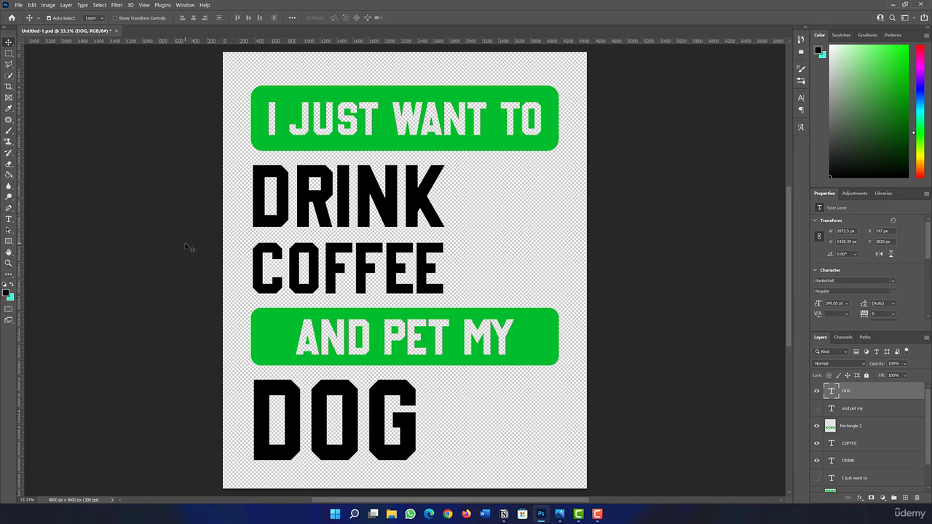